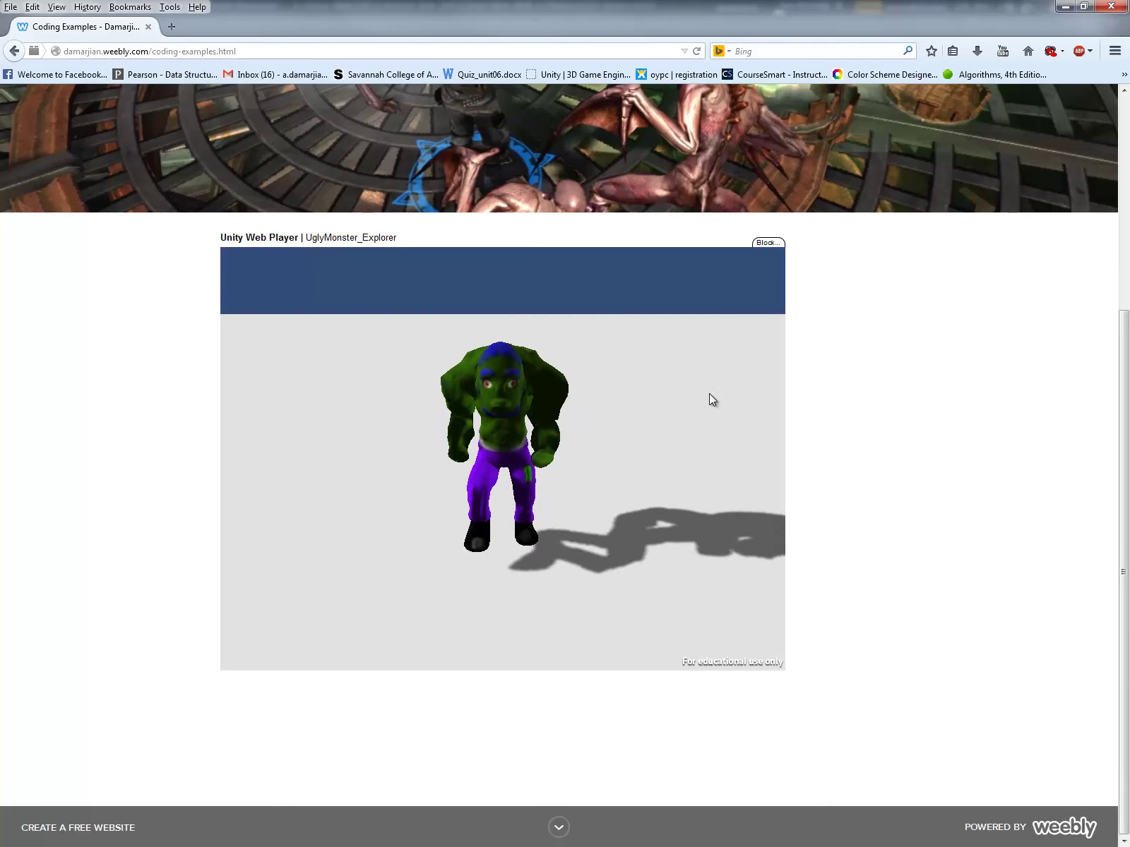
Step: Make the UglyMonster_Explorer character run in the Unity web player to preview its animation
{"action": "key", "text": "s"}
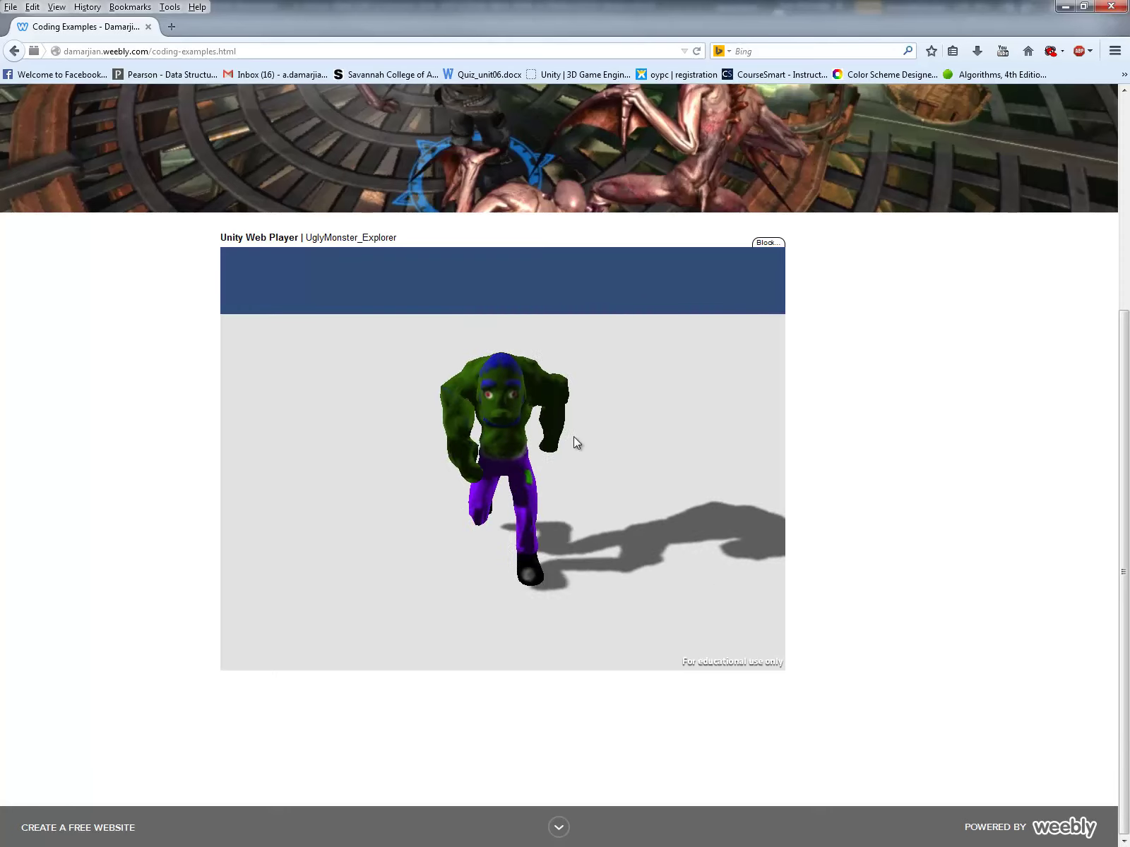
{"action": "key", "text": "a"}
{"action": "key", "text": "d"}
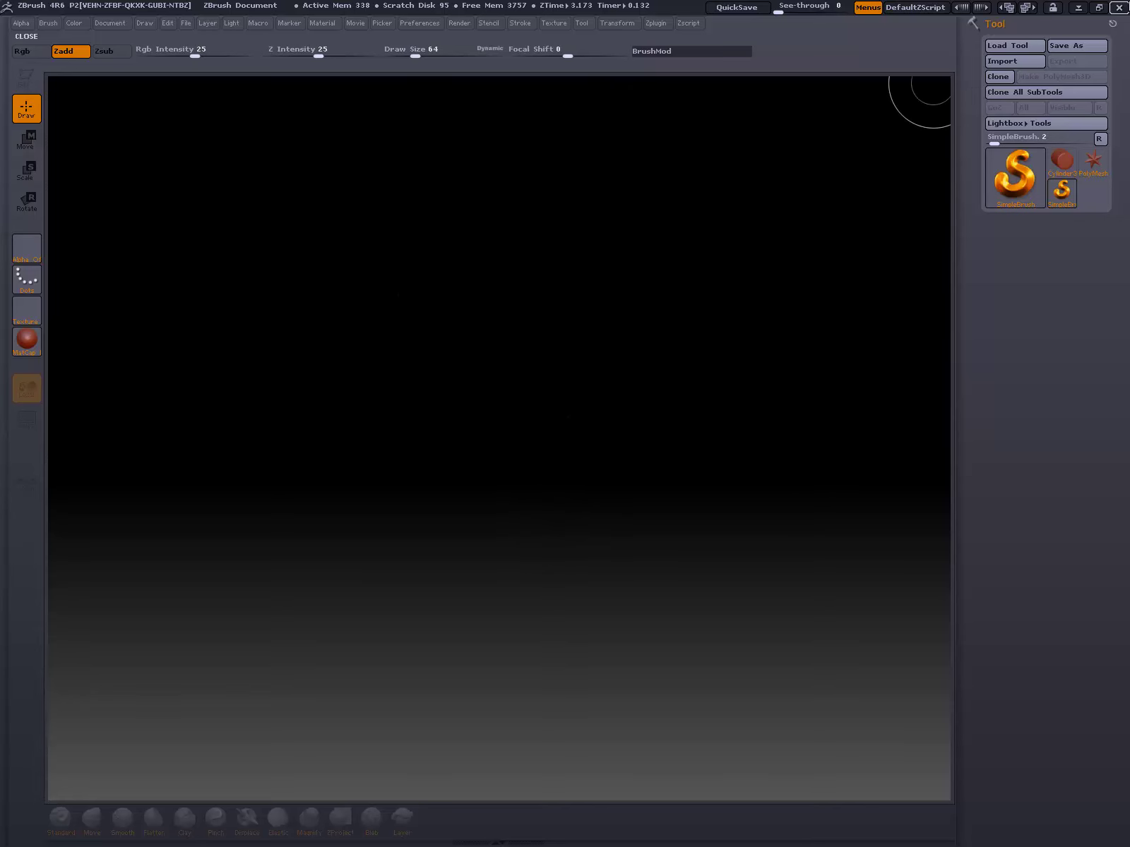
Step: Switch to ZBrush and load the compact_UI interface layout with the Z3.0_Classic interface colors, leaving LightBox hidden
{"action": "left_click", "coordinate": [1027, 7]}
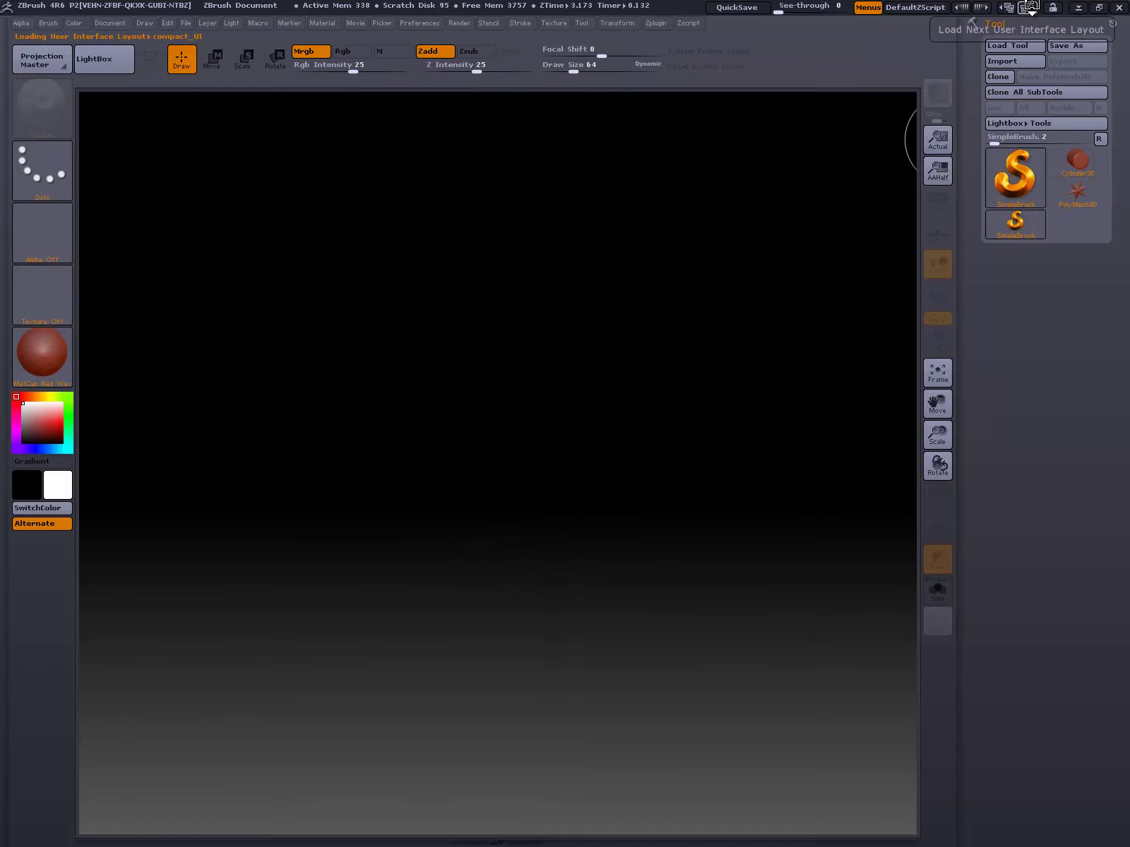
{"action": "left_click", "coordinate": [106, 62]}
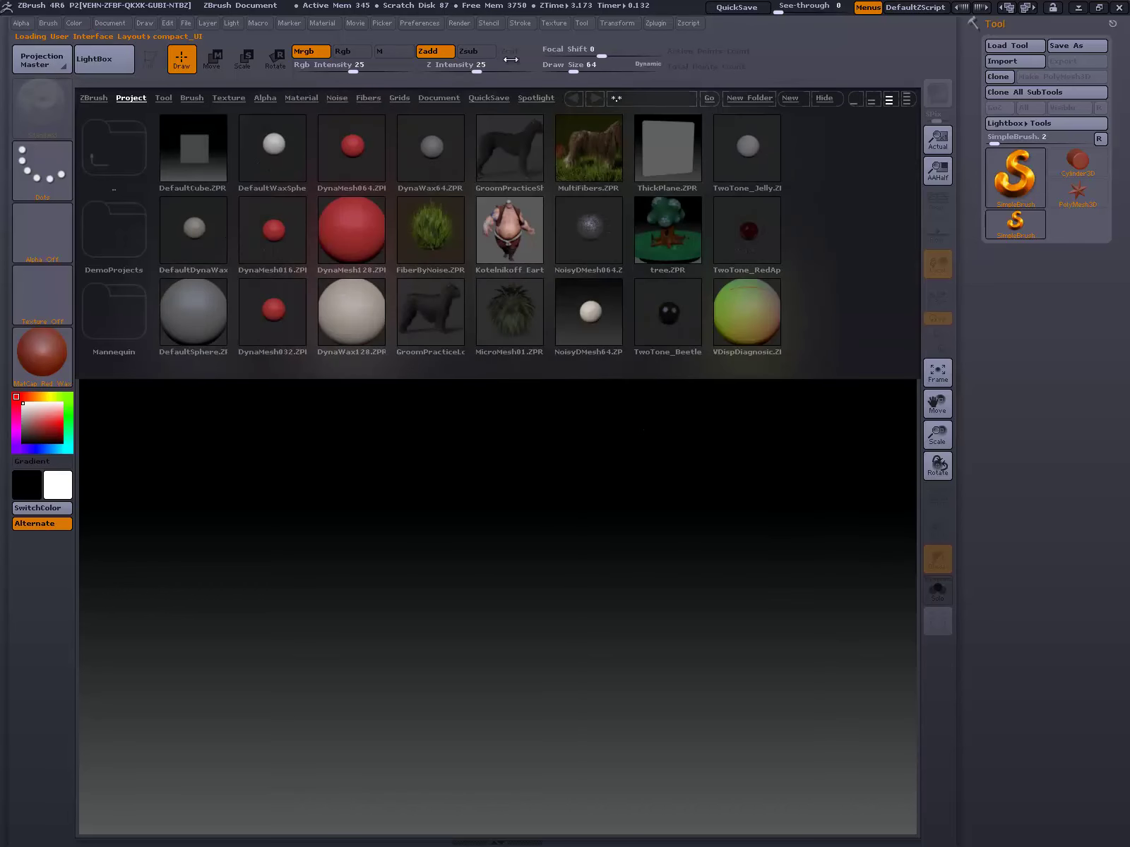
{"action": "left_click", "coordinate": [981, 7]}
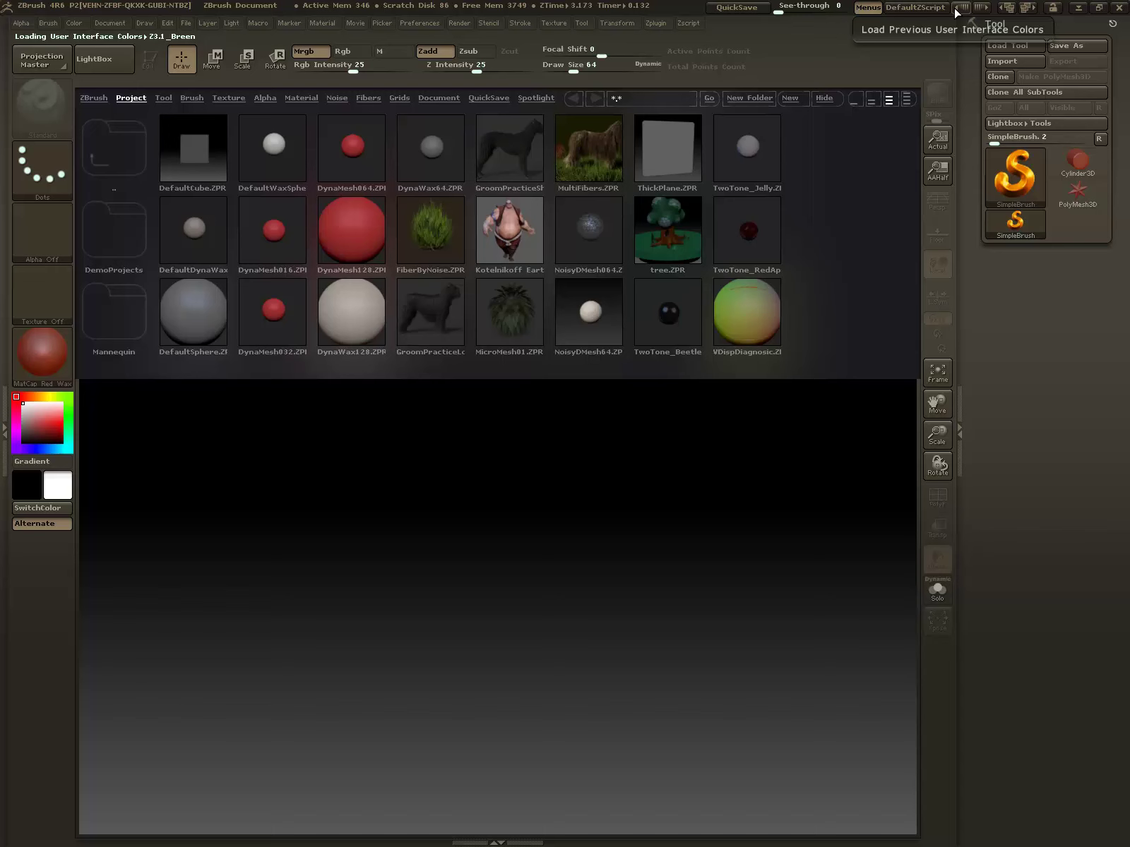
{"action": "left_click", "coordinate": [961, 7]}
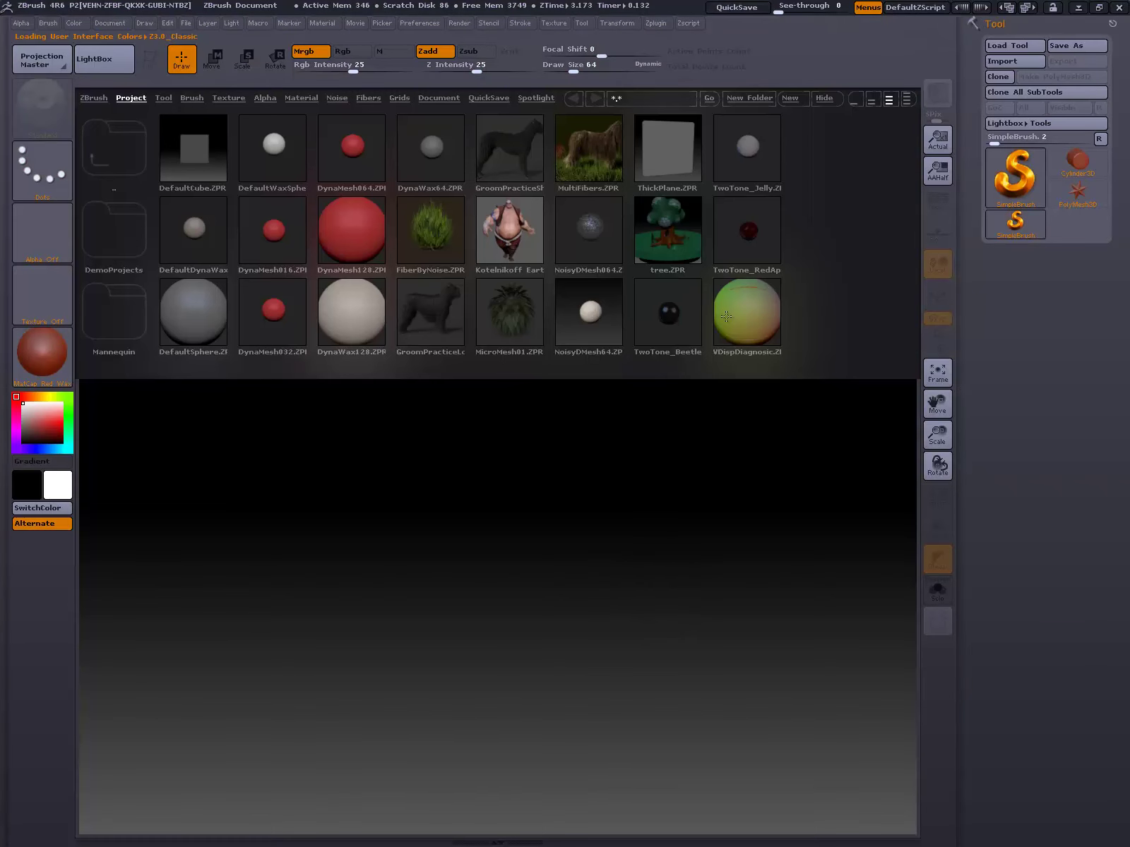
{"action": "key", "text": "comma"}
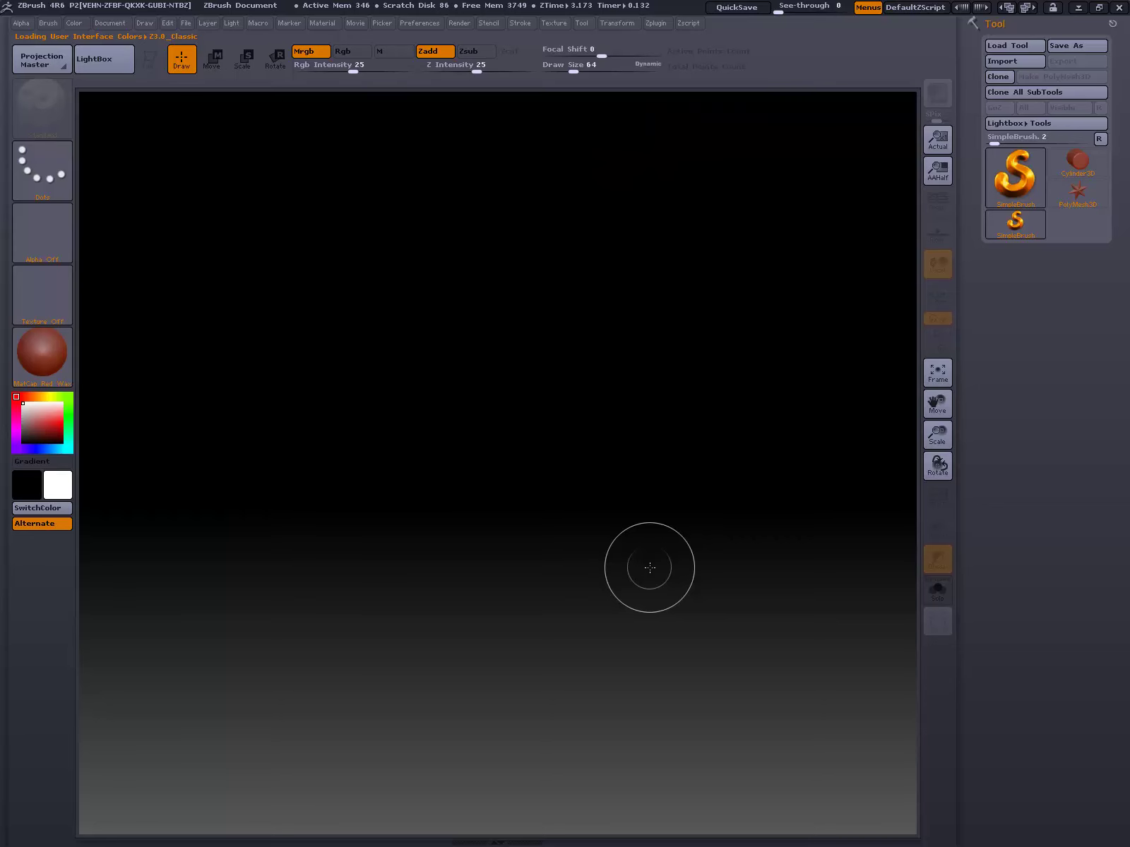
{"action": "left_click", "coordinate": [109, 26]}
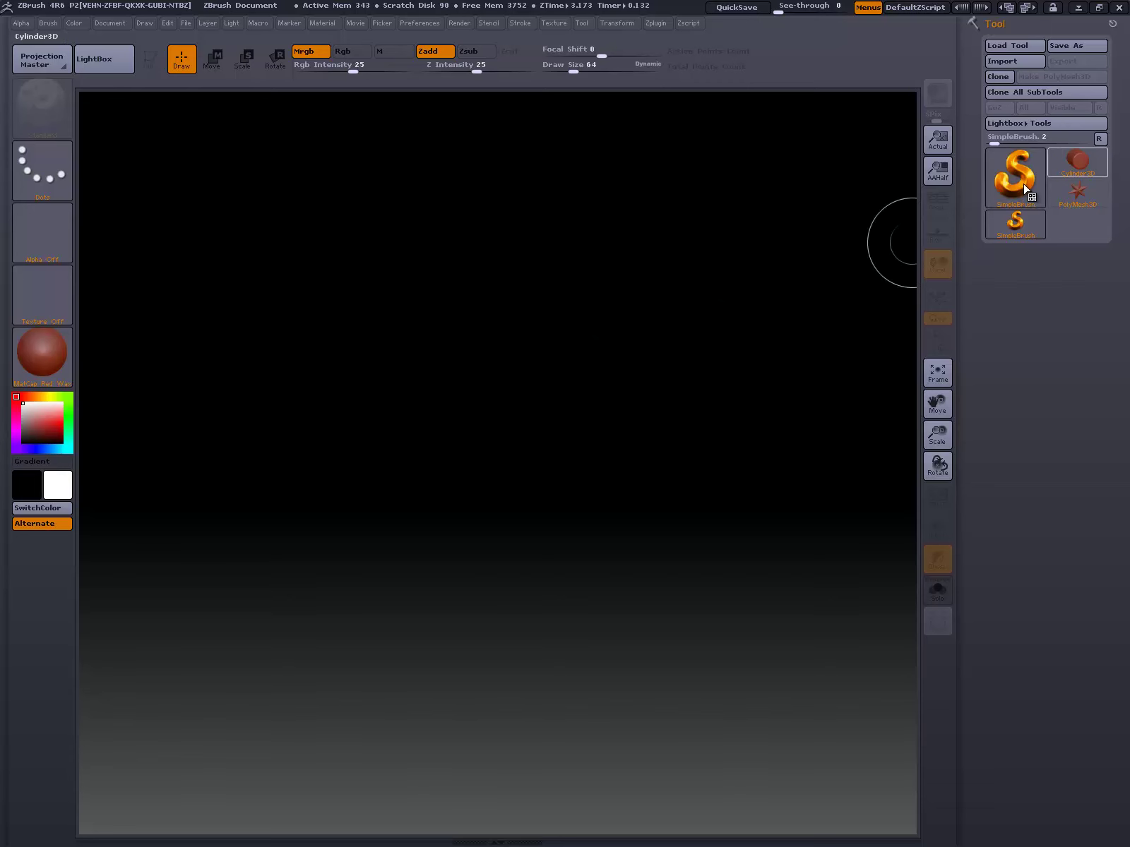
Step: Choose the ZSphere tool, draw one ZSphere in the upper middle of the canvas and enter Edit mode
{"action": "mouse_move", "coordinate": [1019, 182]}
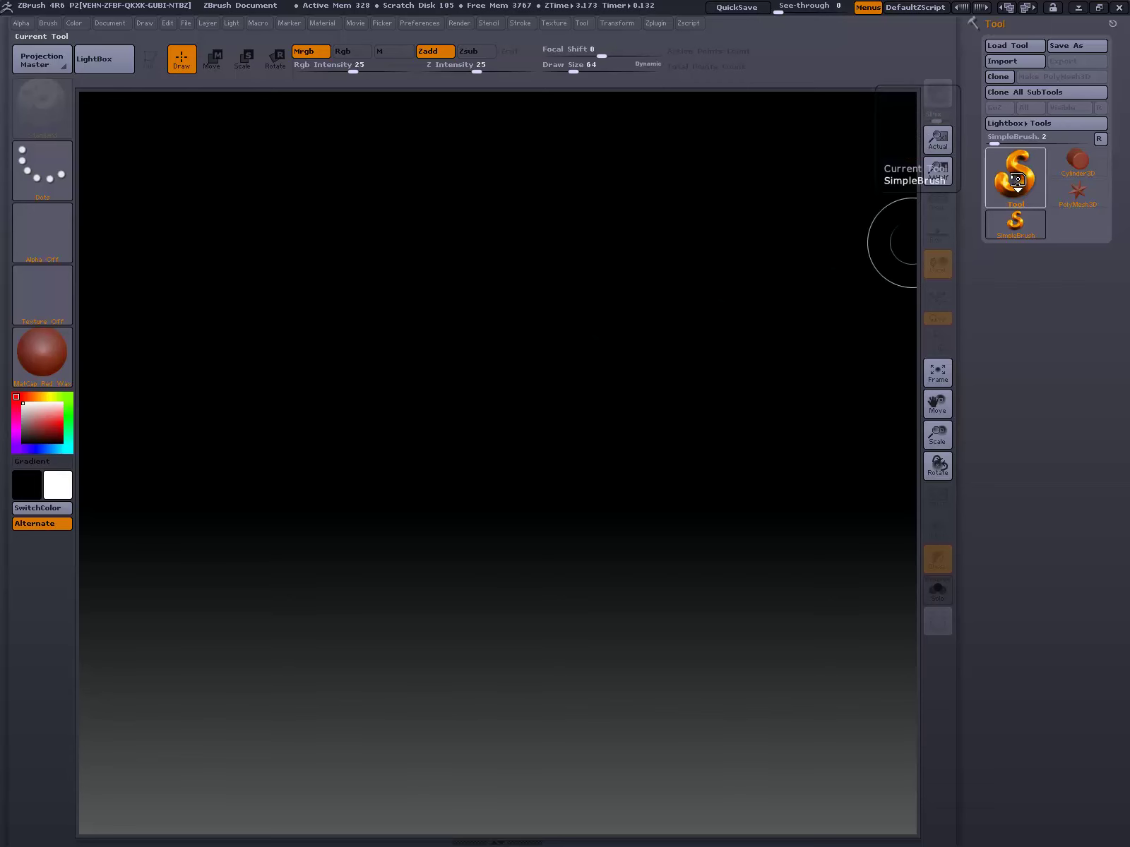
{"action": "left_click", "coordinate": [1018, 183]}
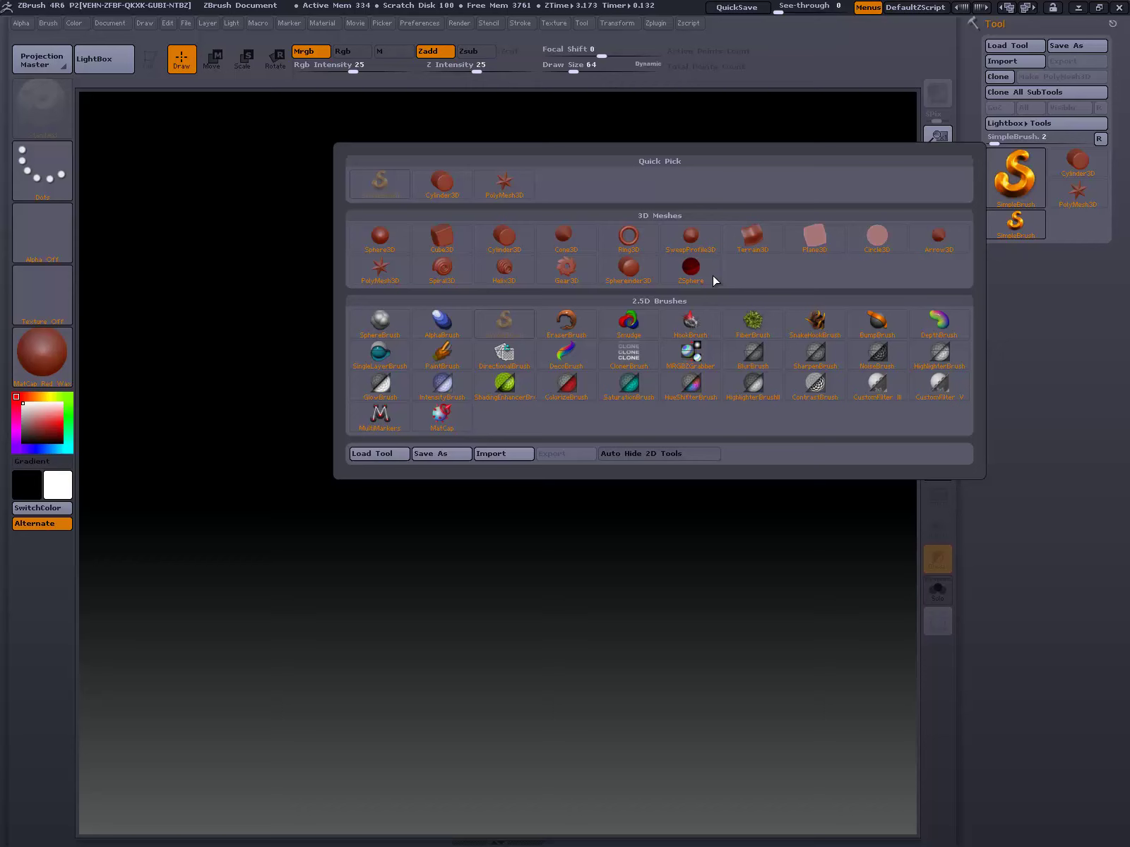
{"action": "left_click", "coordinate": [696, 279]}
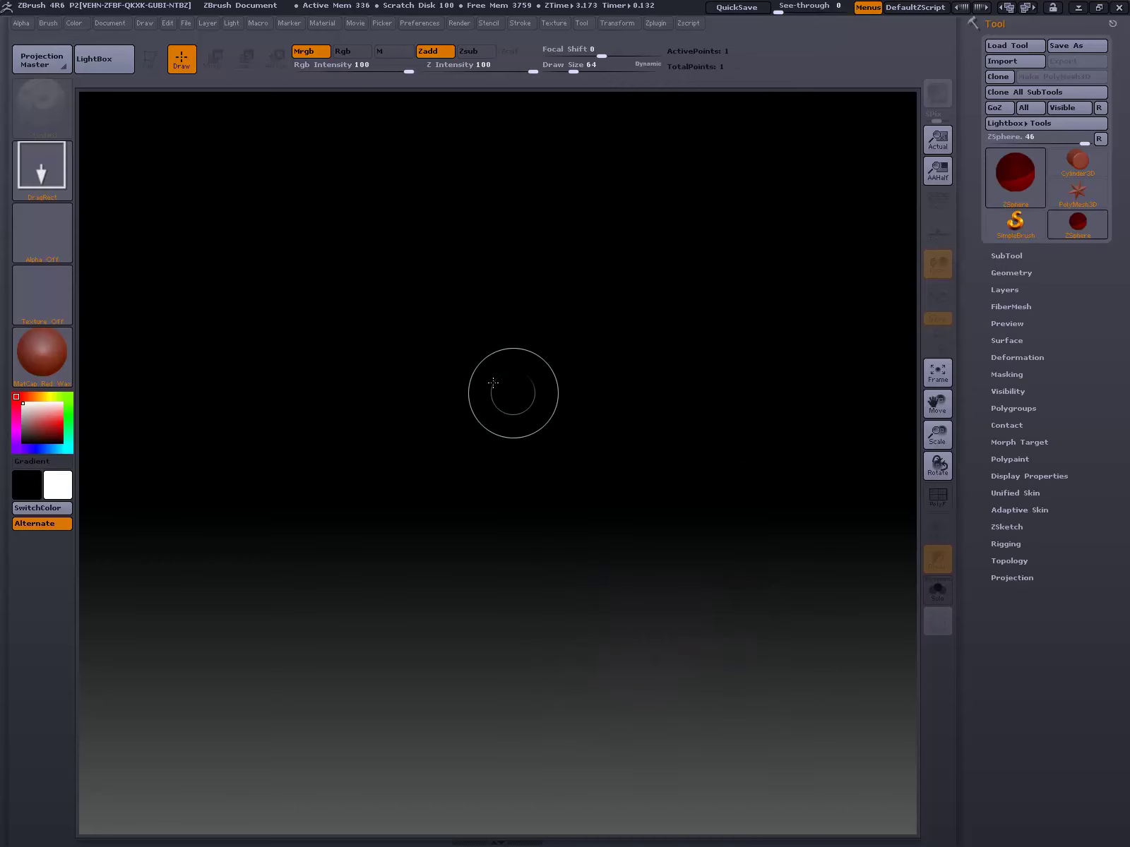
{"action": "left_click_drag", "start_coordinate": [488, 380], "coordinate": [521, 397]}
{"action": "left_click_drag", "start_coordinate": [526, 504], "coordinate": [508, 639]}
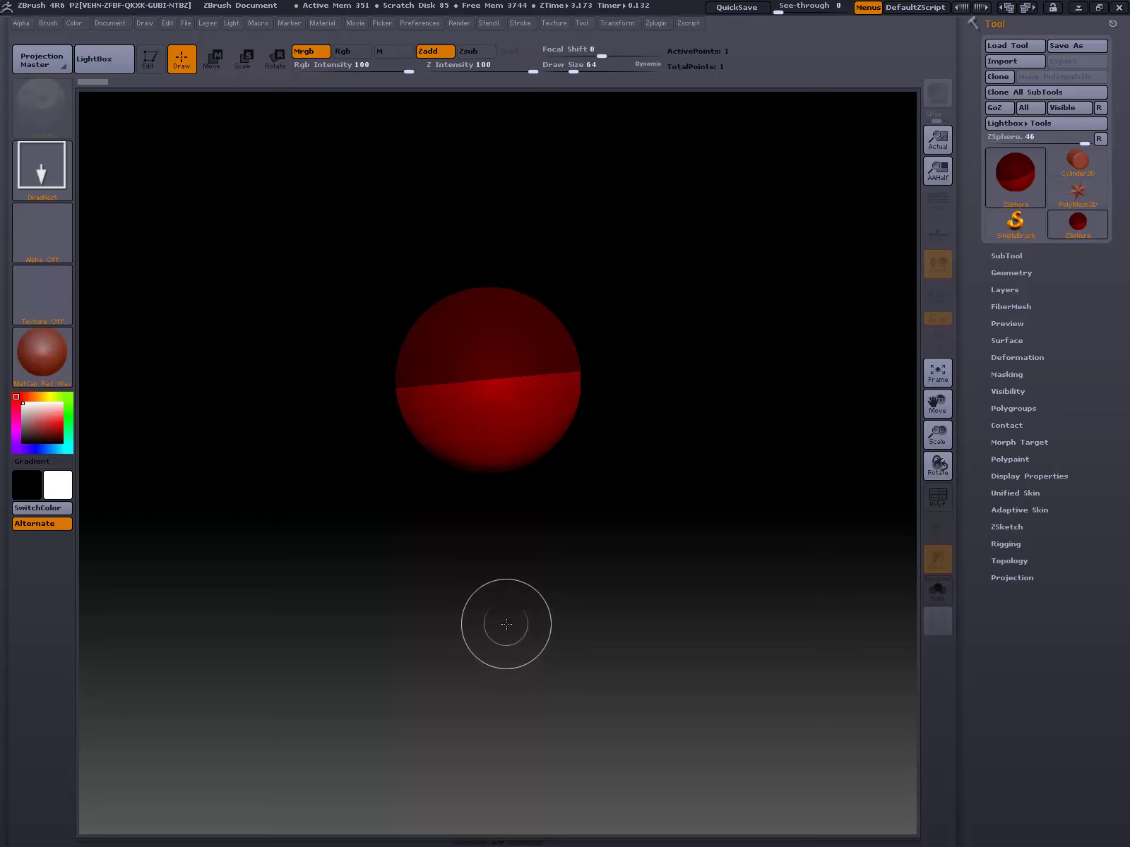
{"action": "left_click", "coordinate": [159, 54]}
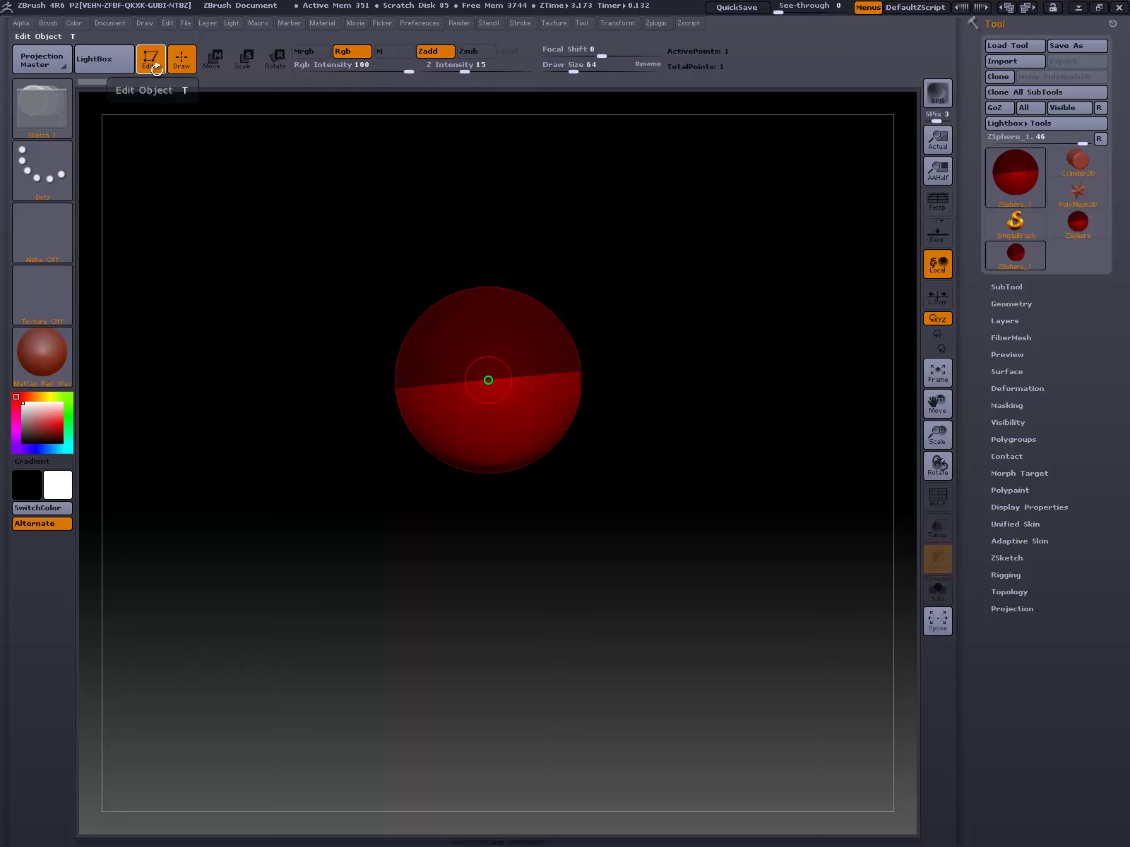
{"action": "left_click_drag", "start_coordinate": [718, 347], "coordinate": [696, 375]}
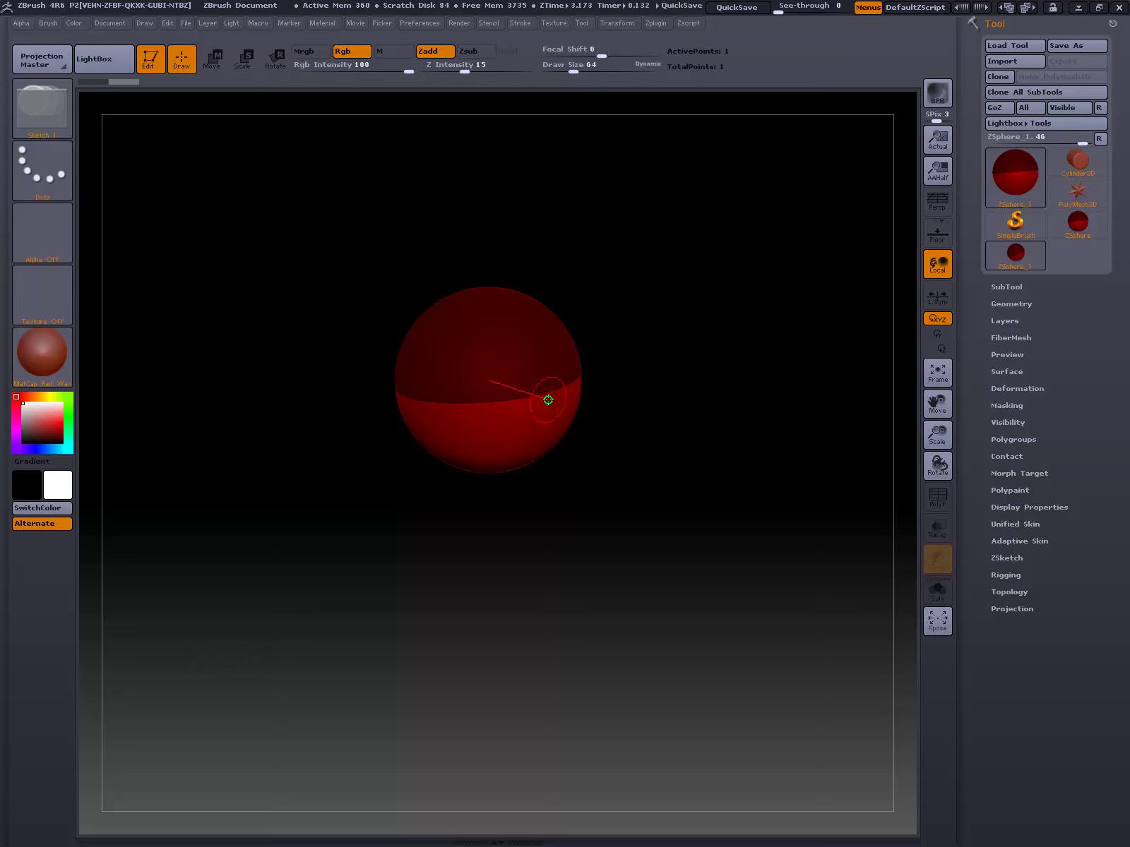
{"action": "left_click_drag", "start_coordinate": [569, 375], "coordinate": [616, 448]}
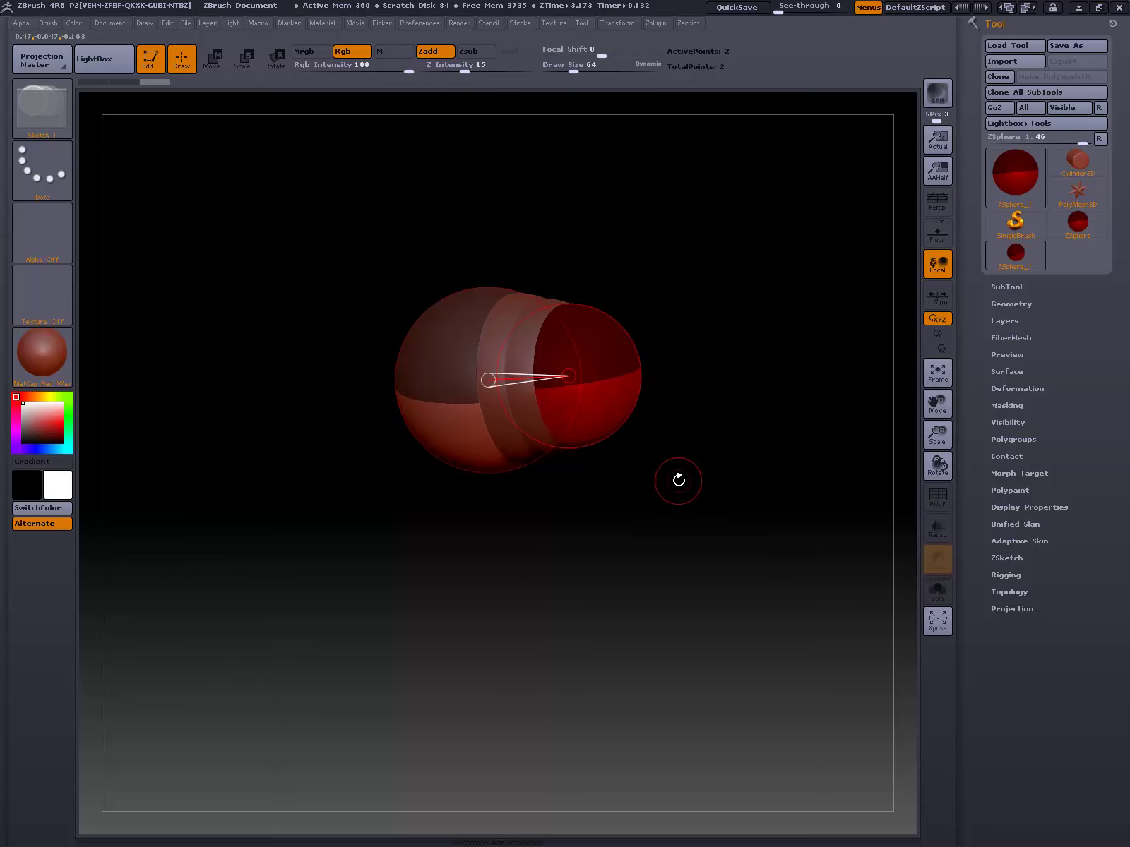
{"action": "key", "text": "ctrl+z"}
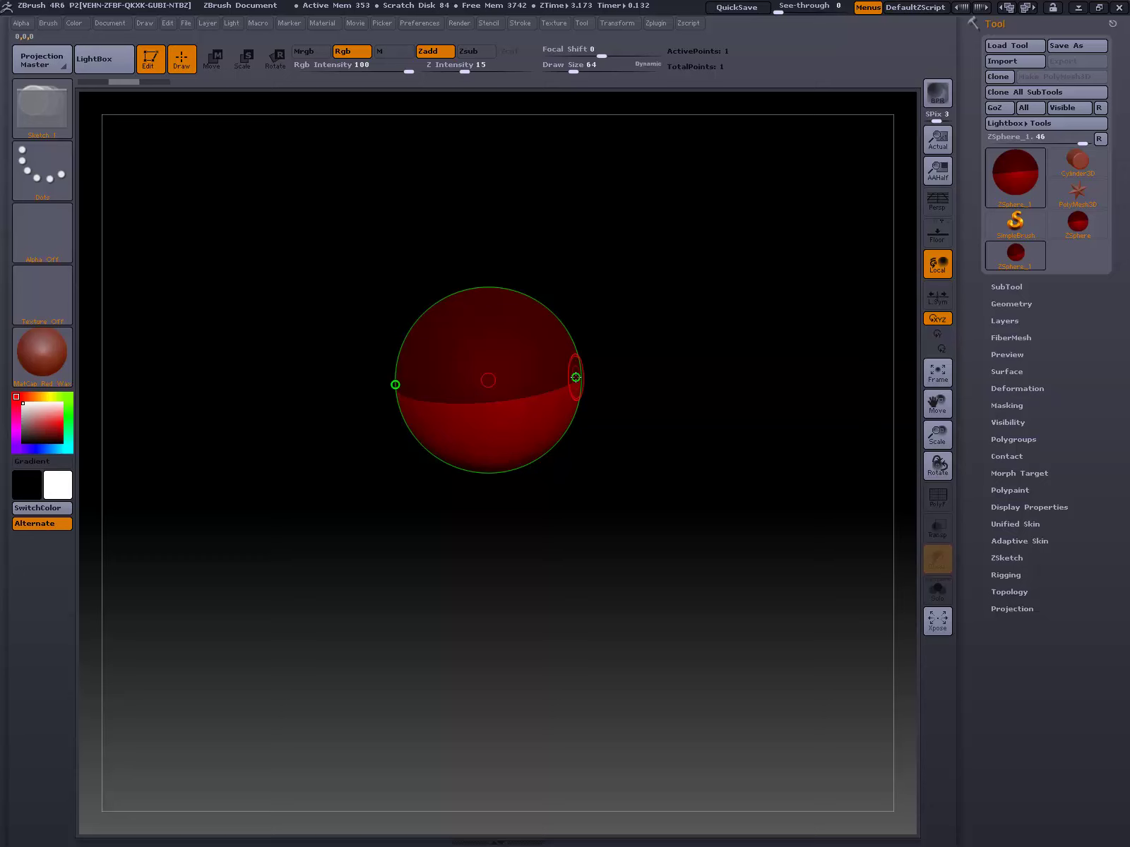
Step: Draw a mirrored pair of smaller child ZSpheres on opposite sides of the central ZSphere
{"action": "left_click", "coordinate": [576, 378]}
{"action": "left_click_drag", "start_coordinate": [581, 385], "coordinate": [621, 422]}
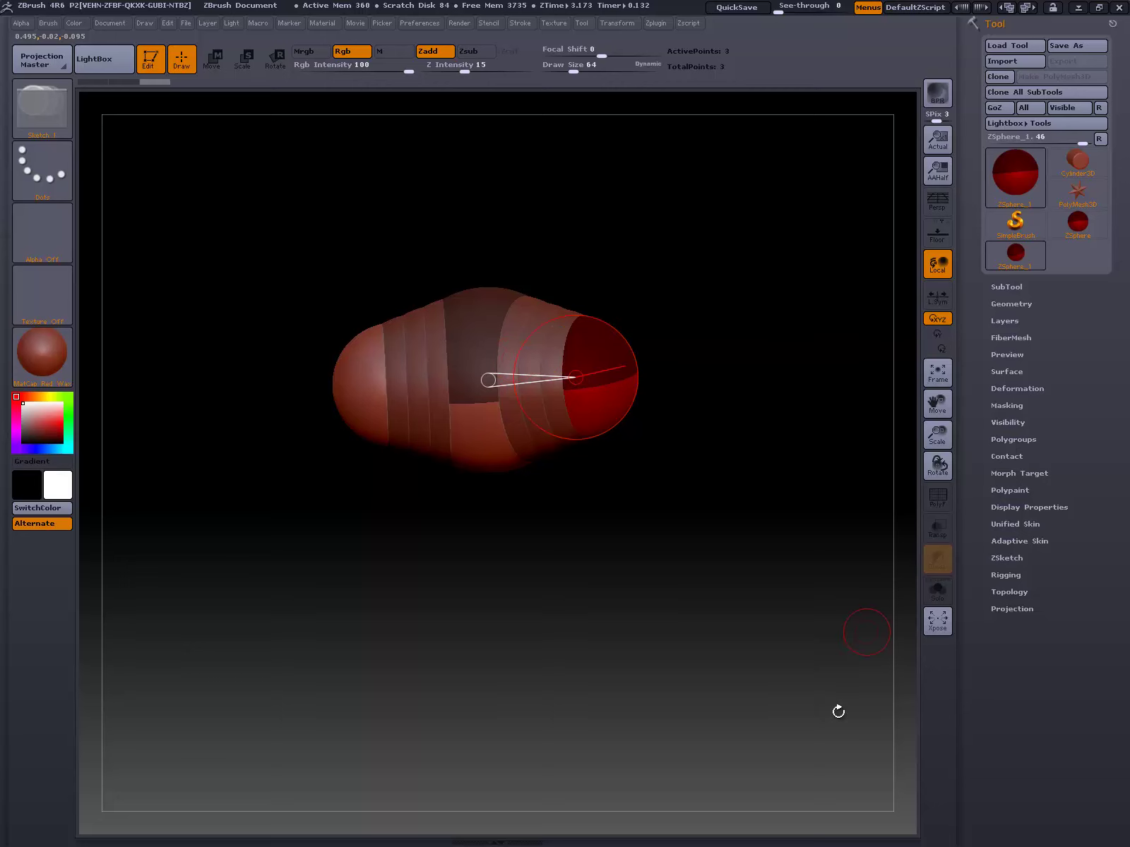
Step: Examine the three-ZSphere form from different distances and angles
{"action": "mouse_move", "coordinate": [765, 273]}
{"action": "left_mouse_down"}
{"action": "mouse_move", "coordinate": [712, 386]}
{"action": "mouse_move", "coordinate": [776, 405]}
{"action": "mouse_move", "coordinate": [792, 339]}
{"action": "mouse_move", "coordinate": [769, 242]}
{"action": "mouse_move", "coordinate": [719, 307]}
{"action": "mouse_move", "coordinate": [668, 317]}
{"action": "mouse_move", "coordinate": [784, 291]}
{"action": "mouse_move", "coordinate": [775, 294]}
{"action": "mouse_move", "coordinate": [772, 267]}
{"action": "mouse_move", "coordinate": [766, 279]}
{"action": "left_mouse_up"}
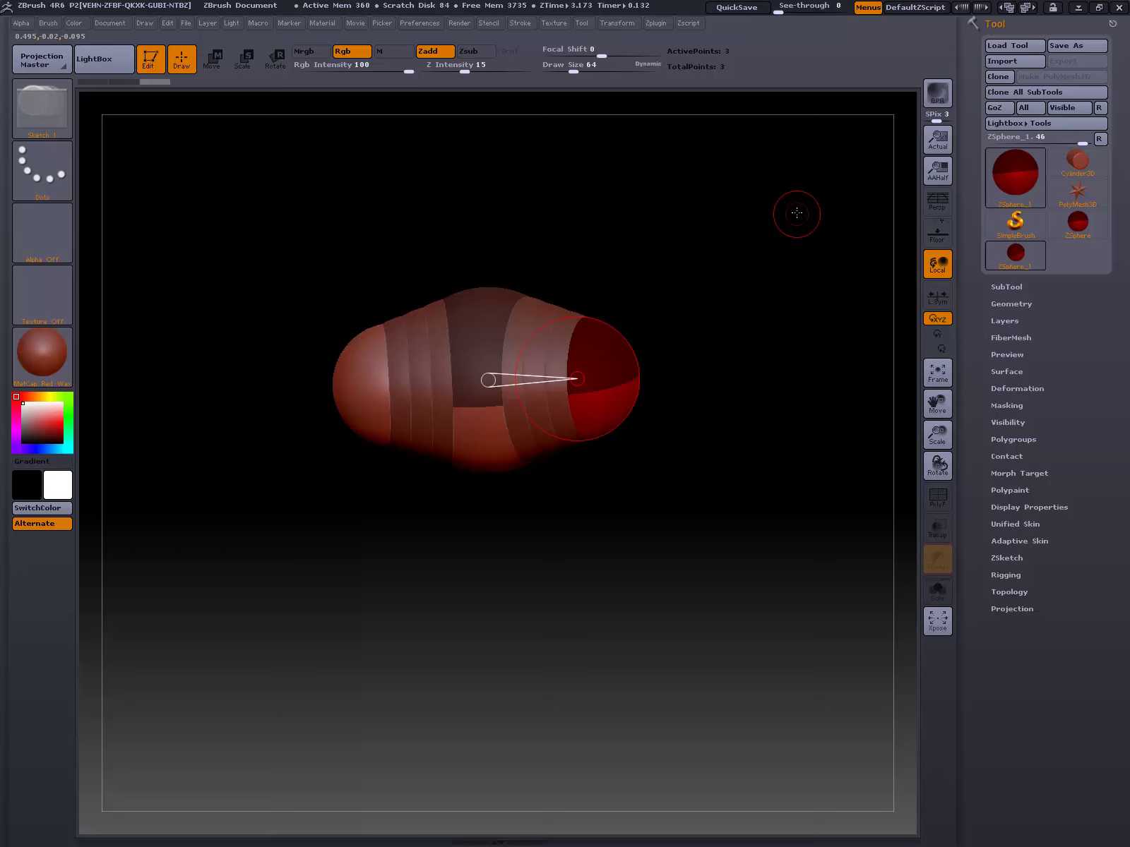
{"action": "mouse_move", "coordinate": [797, 213]}
{"action": "left_mouse_down"}
{"action": "mouse_move", "coordinate": [693, 300]}
{"action": "mouse_move", "coordinate": [855, 321]}
{"action": "mouse_move", "coordinate": [759, 234]}
{"action": "mouse_move", "coordinate": [749, 325]}
{"action": "mouse_move", "coordinate": [785, 262]}
{"action": "mouse_move", "coordinate": [731, 242]}
{"action": "mouse_move", "coordinate": [795, 235]}
{"action": "mouse_move", "coordinate": [815, 252]}
{"action": "mouse_move", "coordinate": [800, 237]}
{"action": "mouse_move", "coordinate": [822, 221]}
{"action": "mouse_move", "coordinate": [825, 280]}
{"action": "mouse_move", "coordinate": [805, 207]}
{"action": "mouse_move", "coordinate": [821, 335]}
{"action": "mouse_move", "coordinate": [789, 262]}
{"action": "mouse_move", "coordinate": [796, 282]}
{"action": "left_mouse_up"}
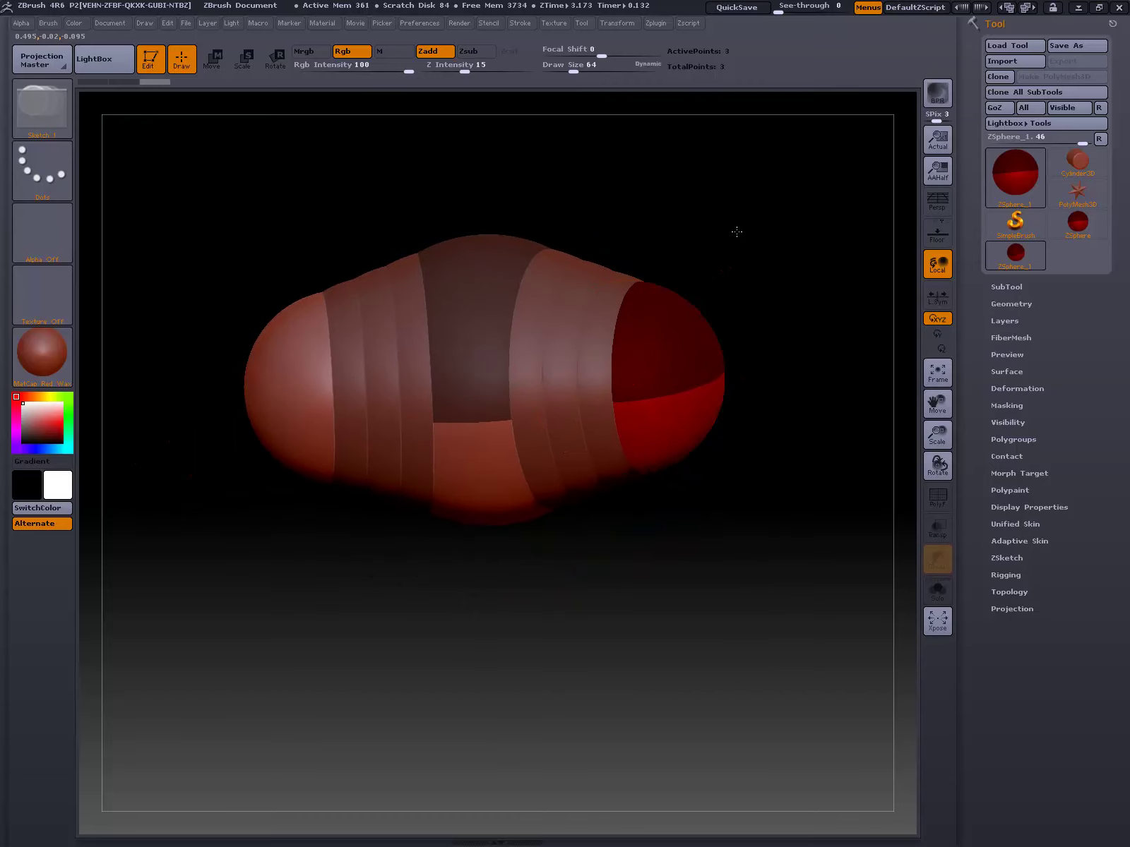
{"action": "left_click_drag", "start_coordinate": [737, 232], "coordinate": [763, 254]}
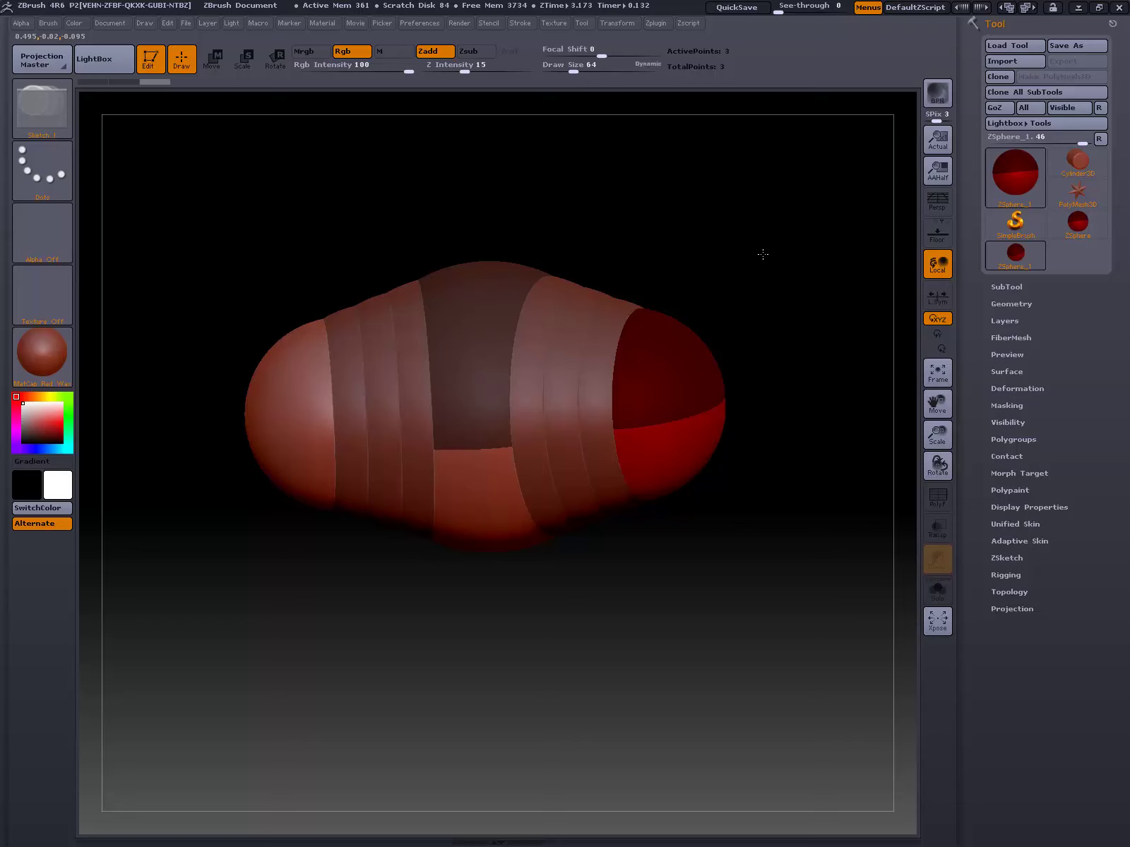
{"action": "left_click_drag", "start_coordinate": [763, 254], "coordinate": [749, 298]}
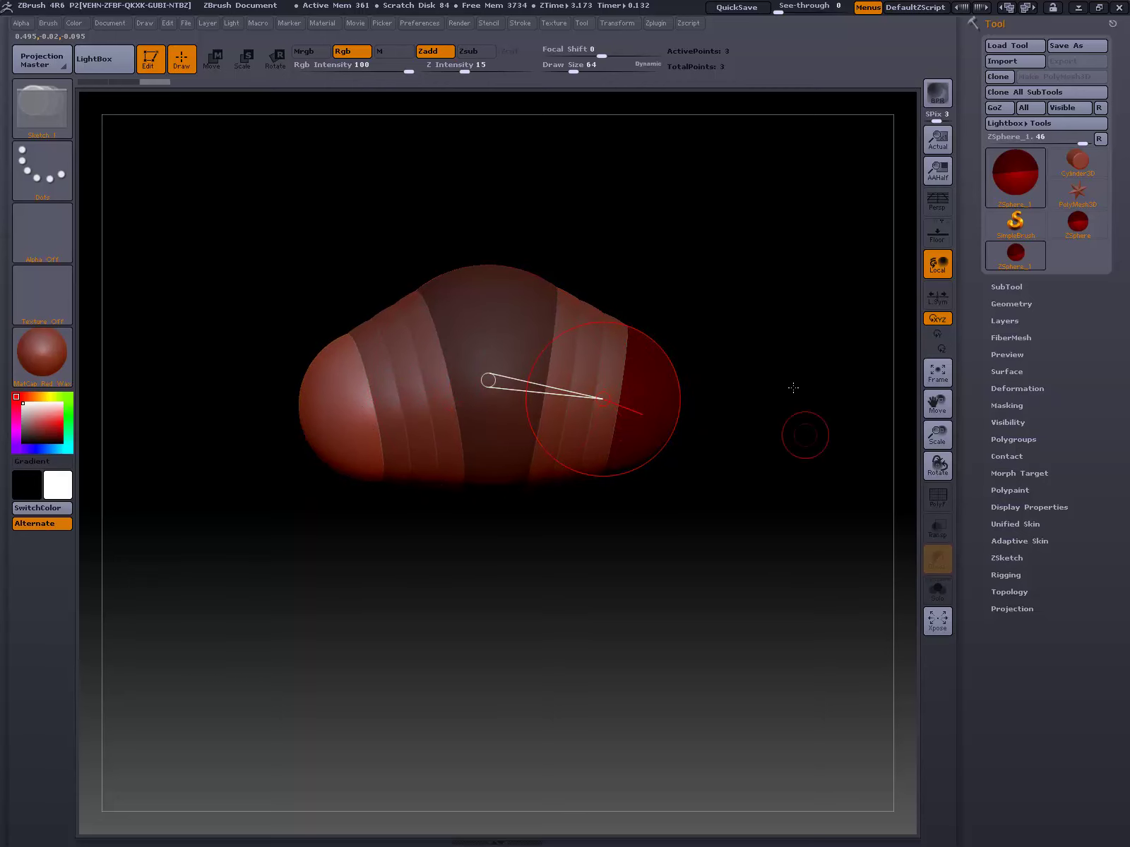
{"action": "left_click_drag", "start_coordinate": [802, 434], "coordinate": [782, 411]}
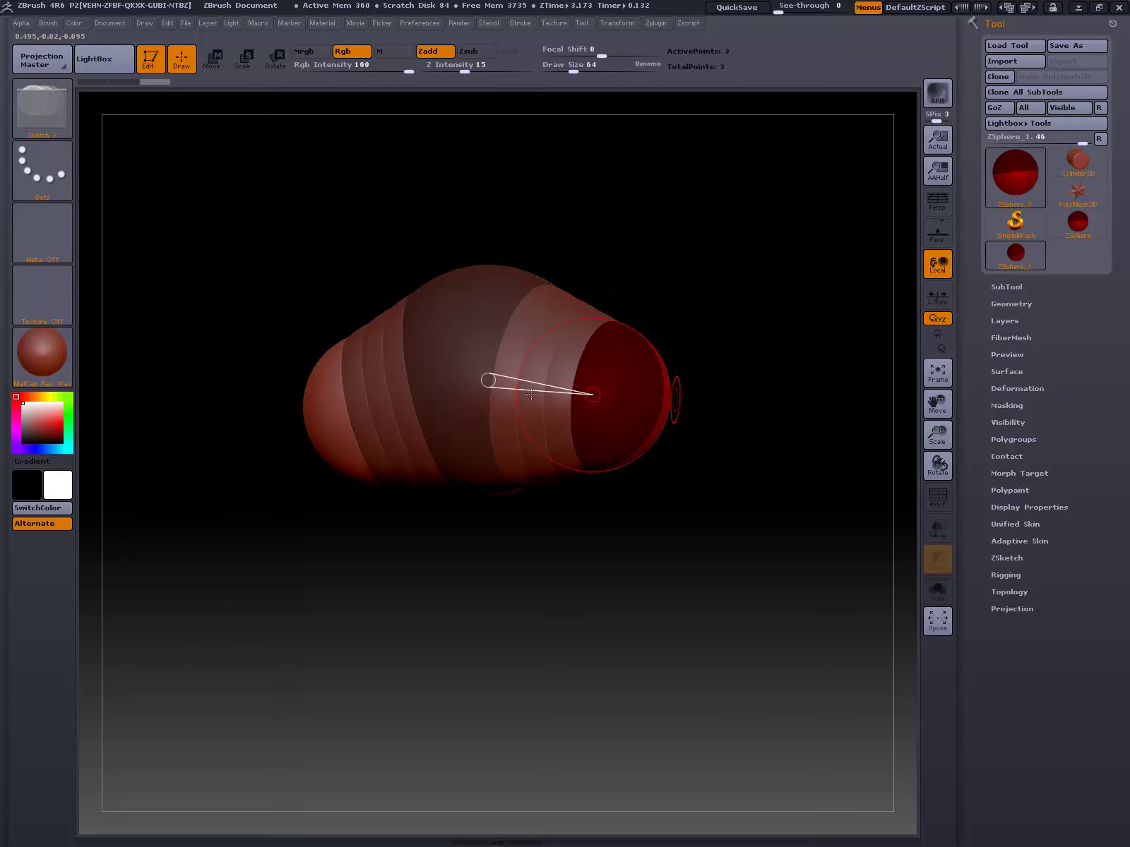
{"action": "left_click_drag", "start_coordinate": [819, 353], "coordinate": [810, 354]}
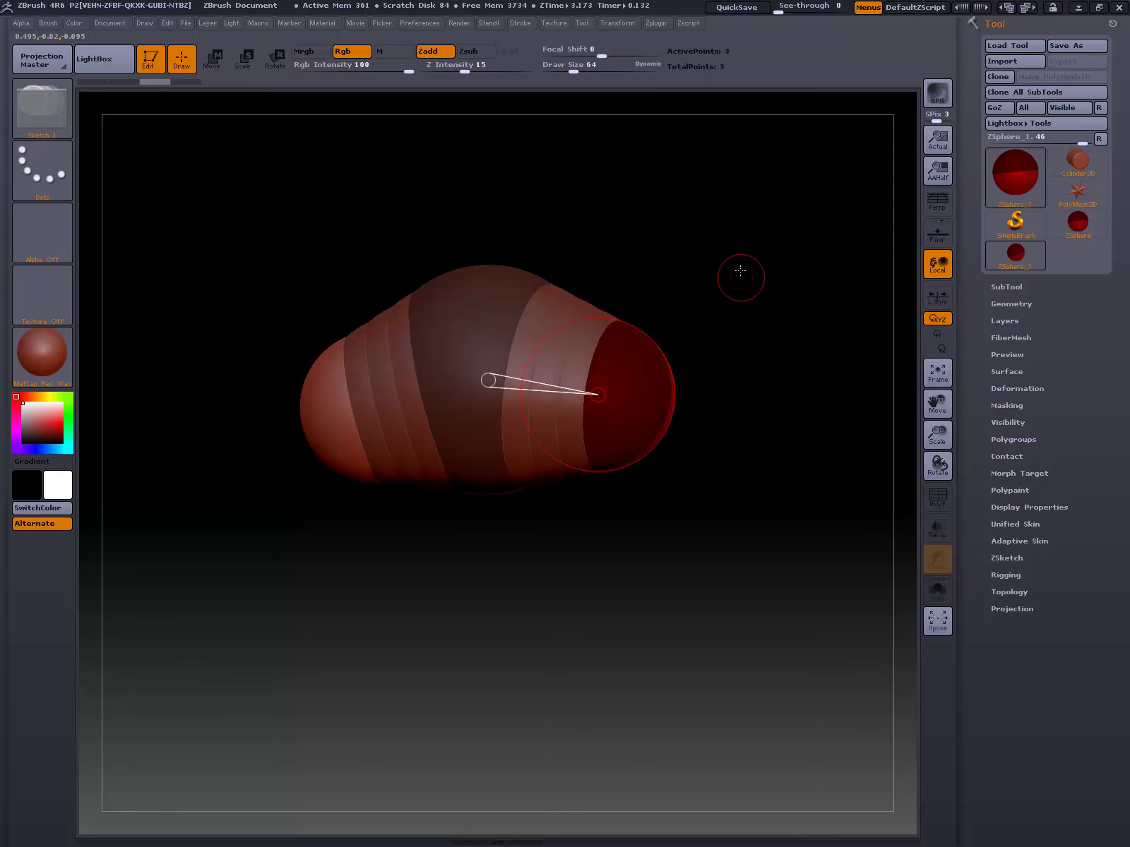
{"action": "left_click_drag", "start_coordinate": [740, 270], "coordinate": [765, 295]}
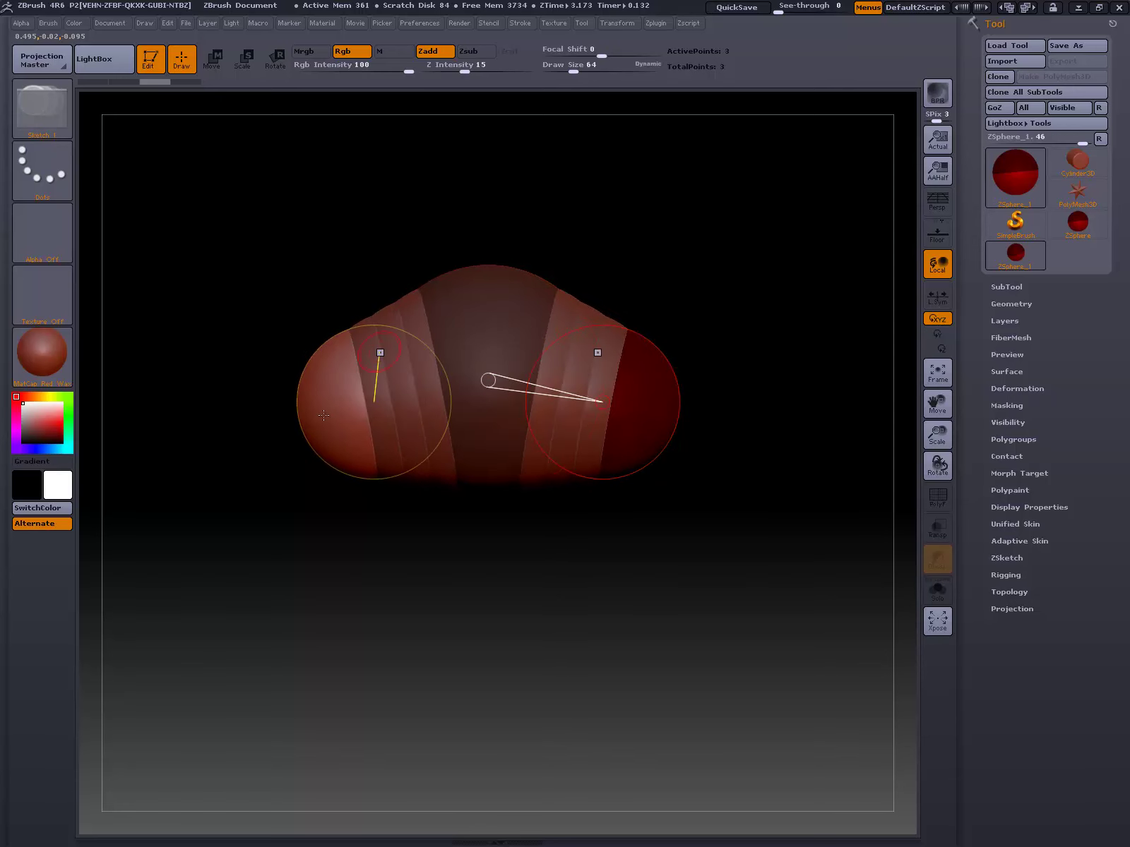
Step: Move the mirrored side ZSpheres slightly outward from the central ZSphere
{"action": "left_click", "coordinate": [224, 68]}
{"action": "key", "text": "a"}
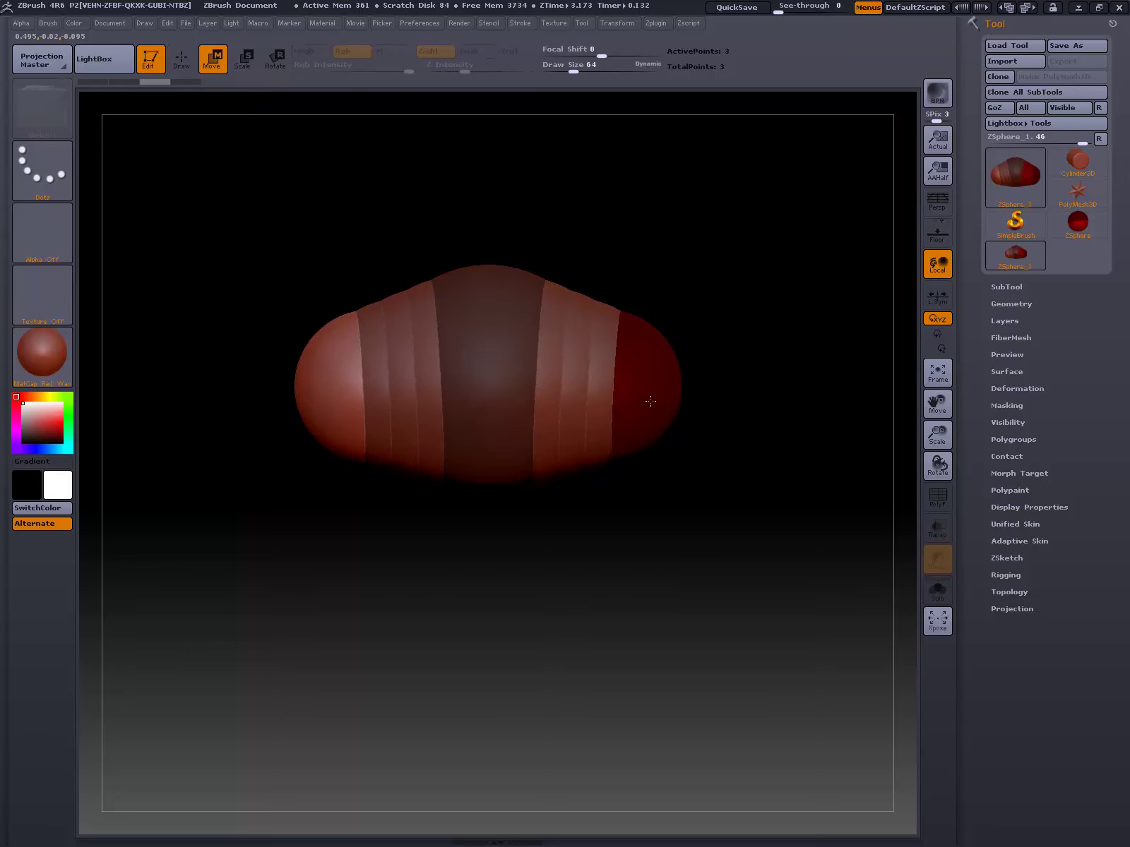
{"action": "left_click_drag", "start_coordinate": [650, 401], "coordinate": [745, 375]}
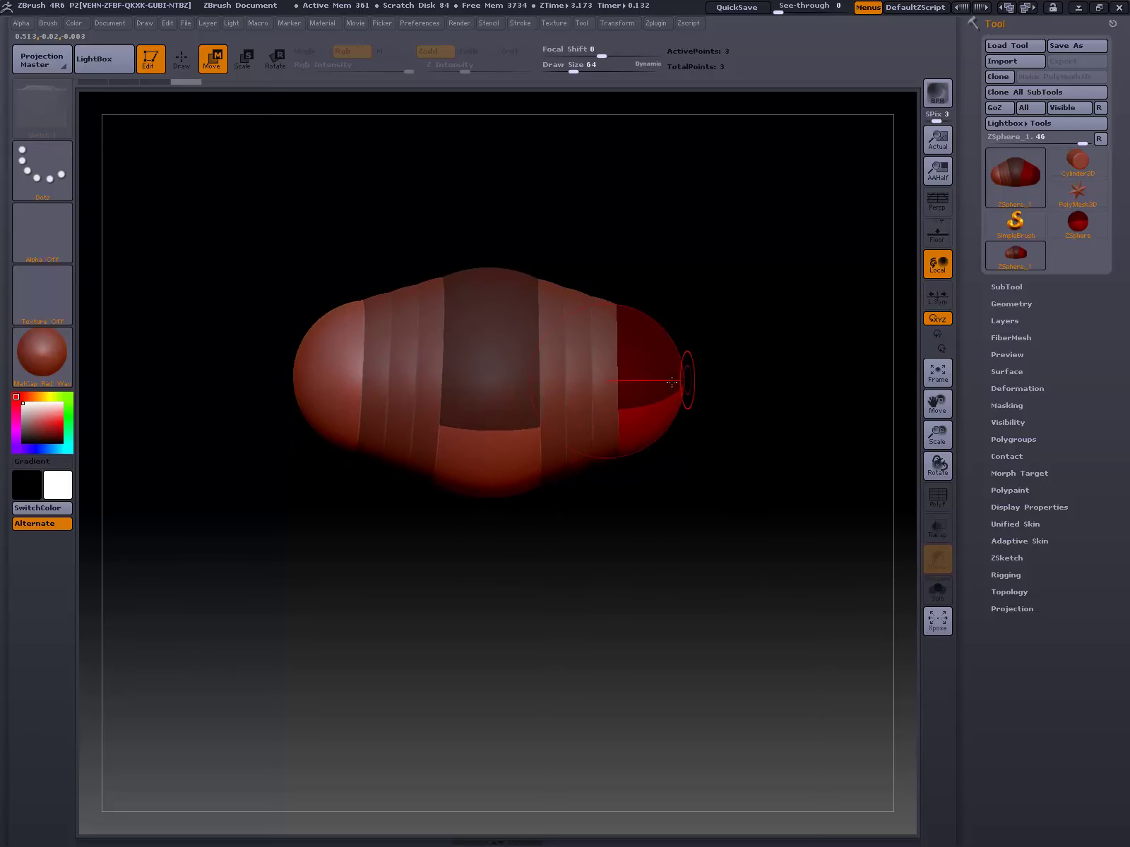
{"action": "left_click_drag", "start_coordinate": [747, 432], "coordinate": [621, 364]}
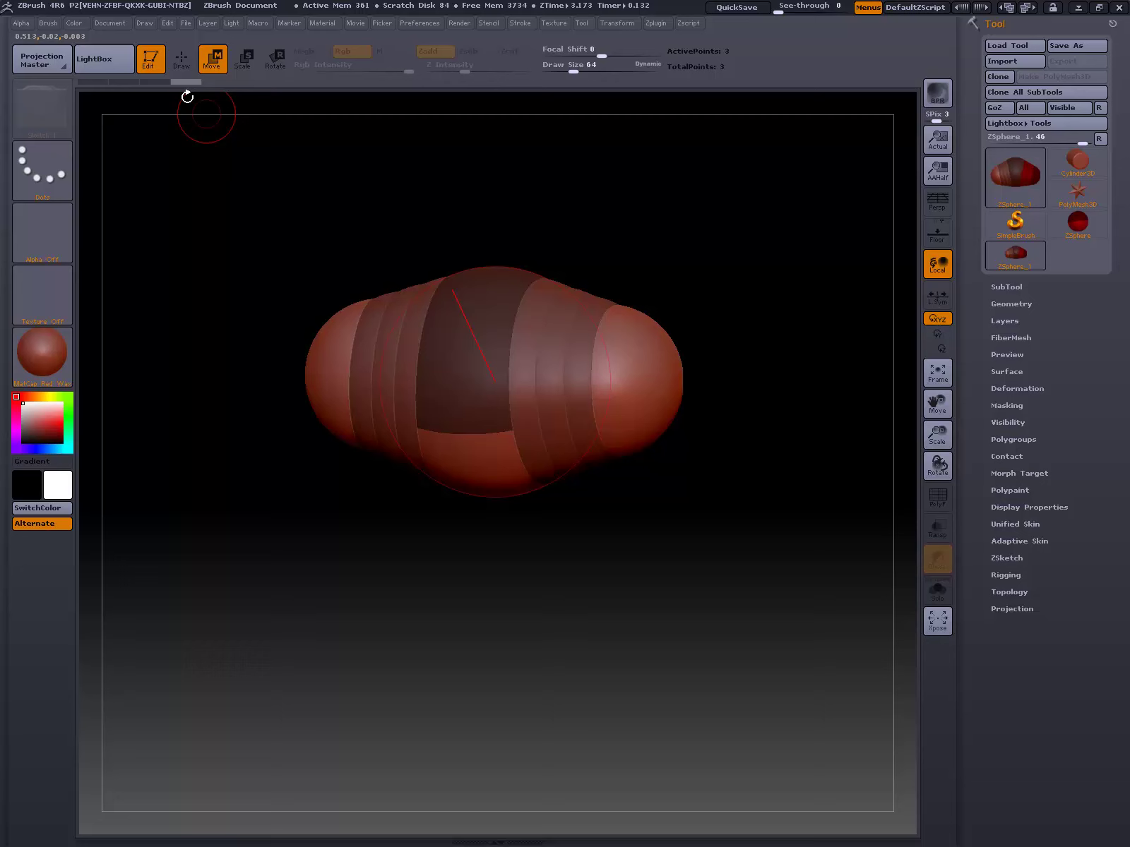
Step: Add a second mirrored pair of ZSpheres to the outer ends and move them outward to lengthen both arms
{"action": "left_click", "coordinate": [181, 65]}
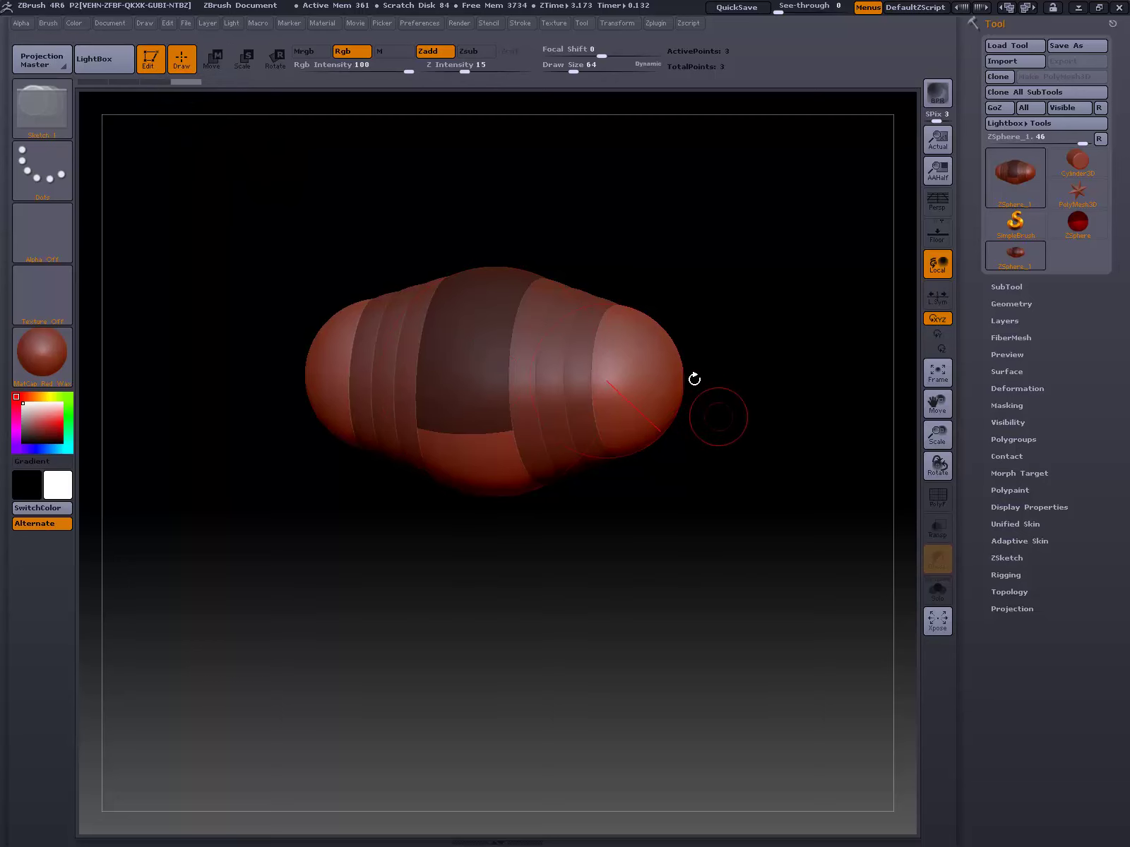
{"action": "left_click_drag", "start_coordinate": [679, 378], "coordinate": [729, 411]}
{"action": "left_click_drag", "start_coordinate": [658, 540], "coordinate": [675, 534]}
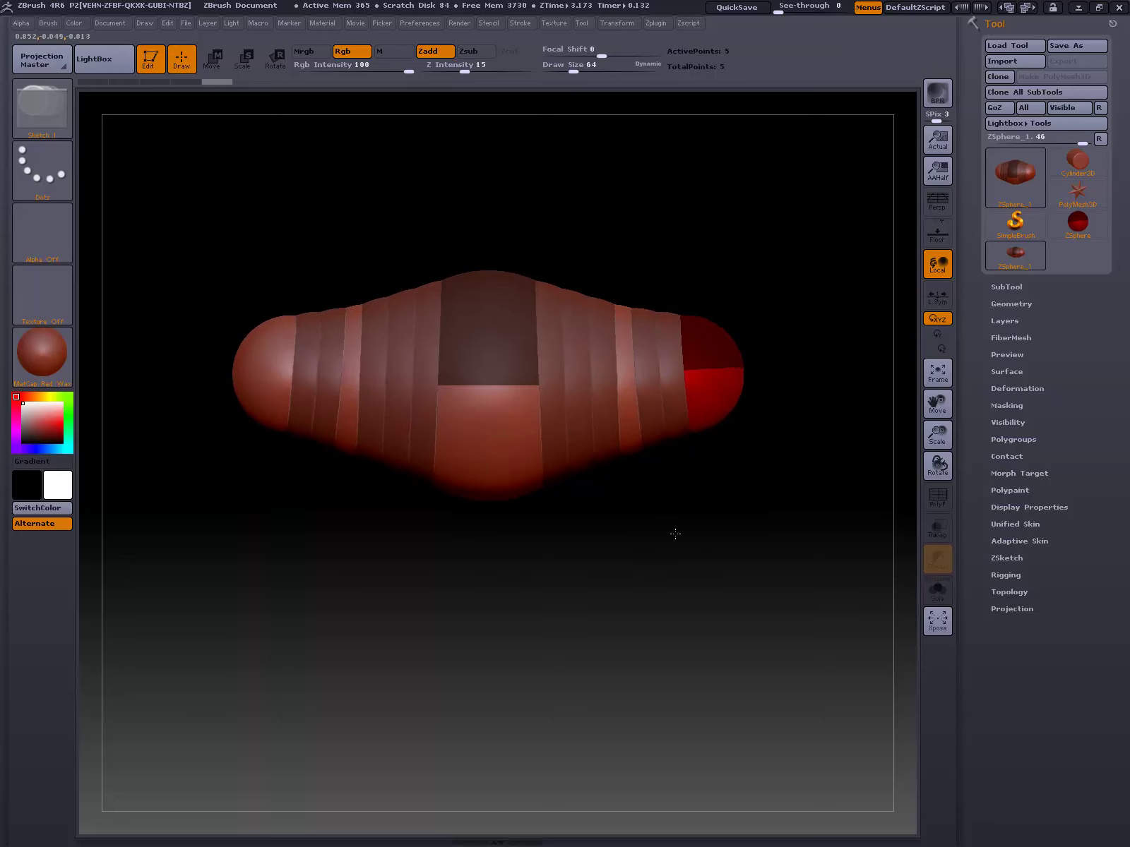
{"action": "left_click", "coordinate": [212, 61]}
{"action": "left_click_drag", "start_coordinate": [741, 384], "coordinate": [846, 381]}
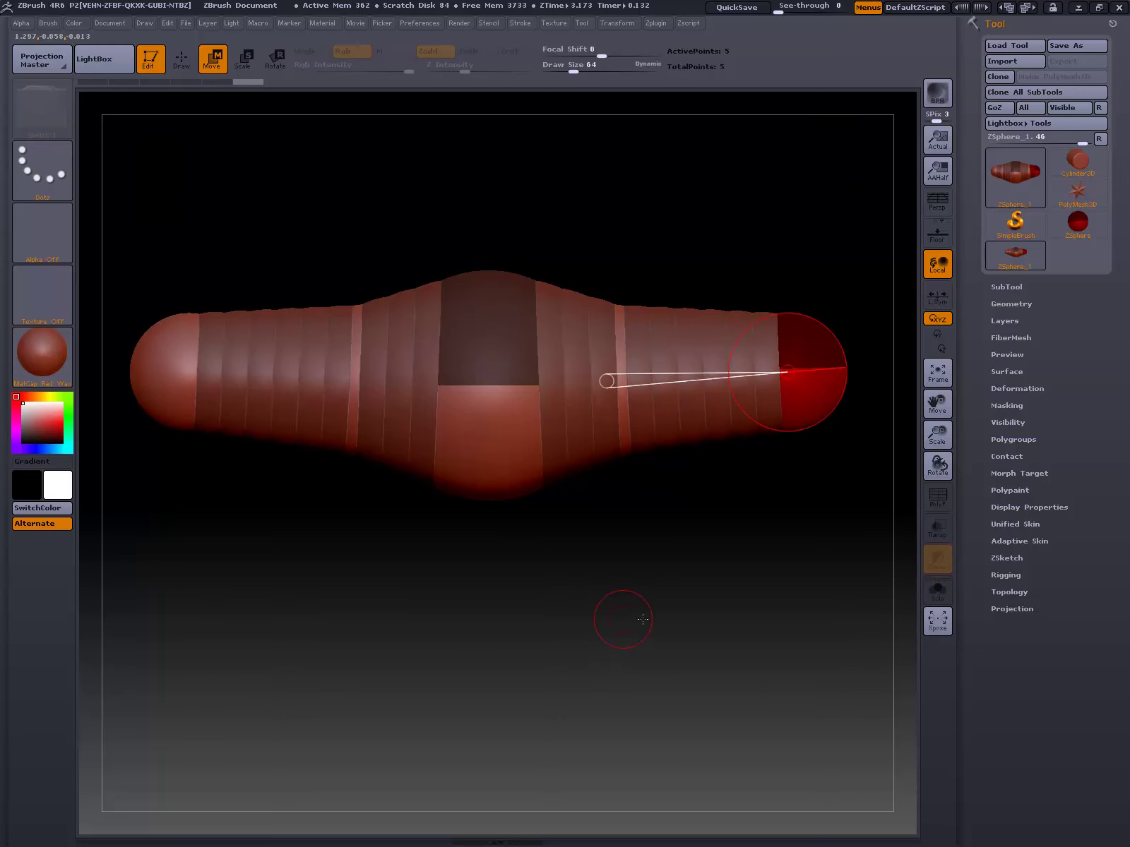
Step: Add a third mirrored pair of ZSpheres at the arm tips and move them outward to extend the chain
{"action": "left_click_drag", "start_coordinate": [768, 574], "coordinate": [629, 556]}
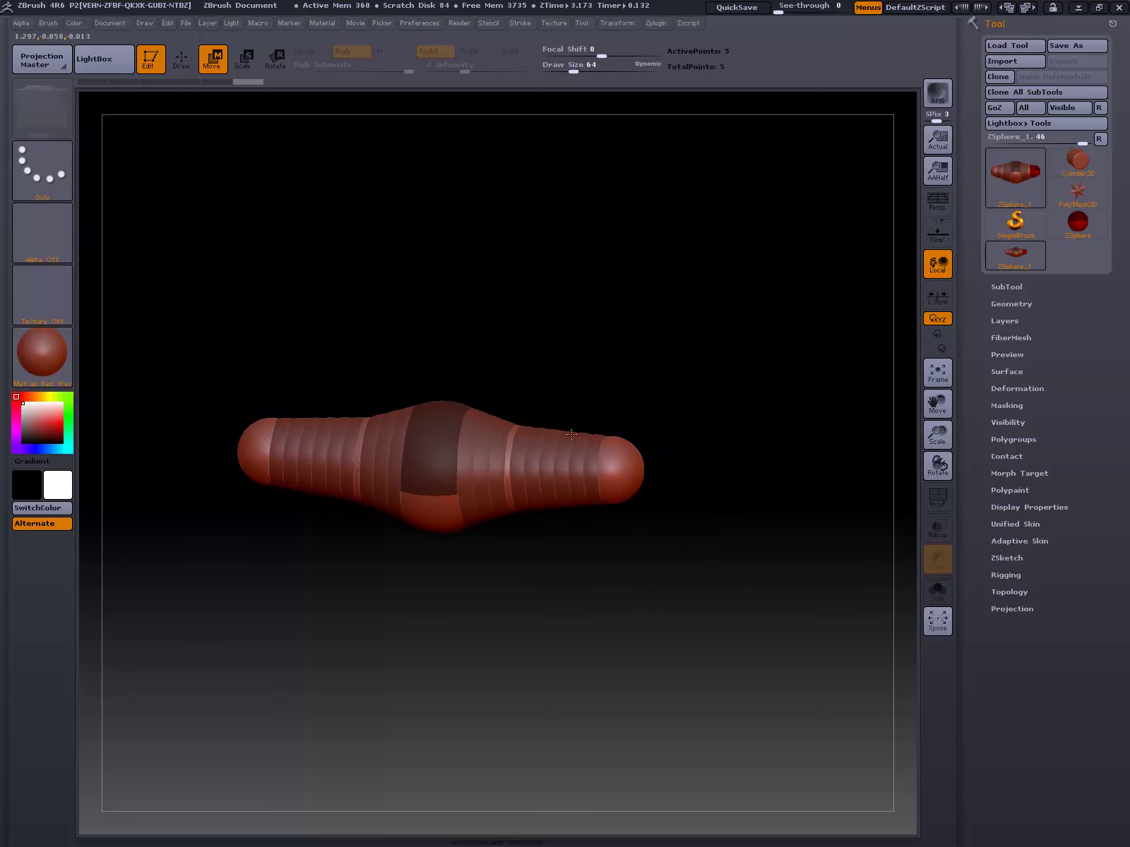
{"action": "left_click_drag", "start_coordinate": [721, 611], "coordinate": [656, 618]}
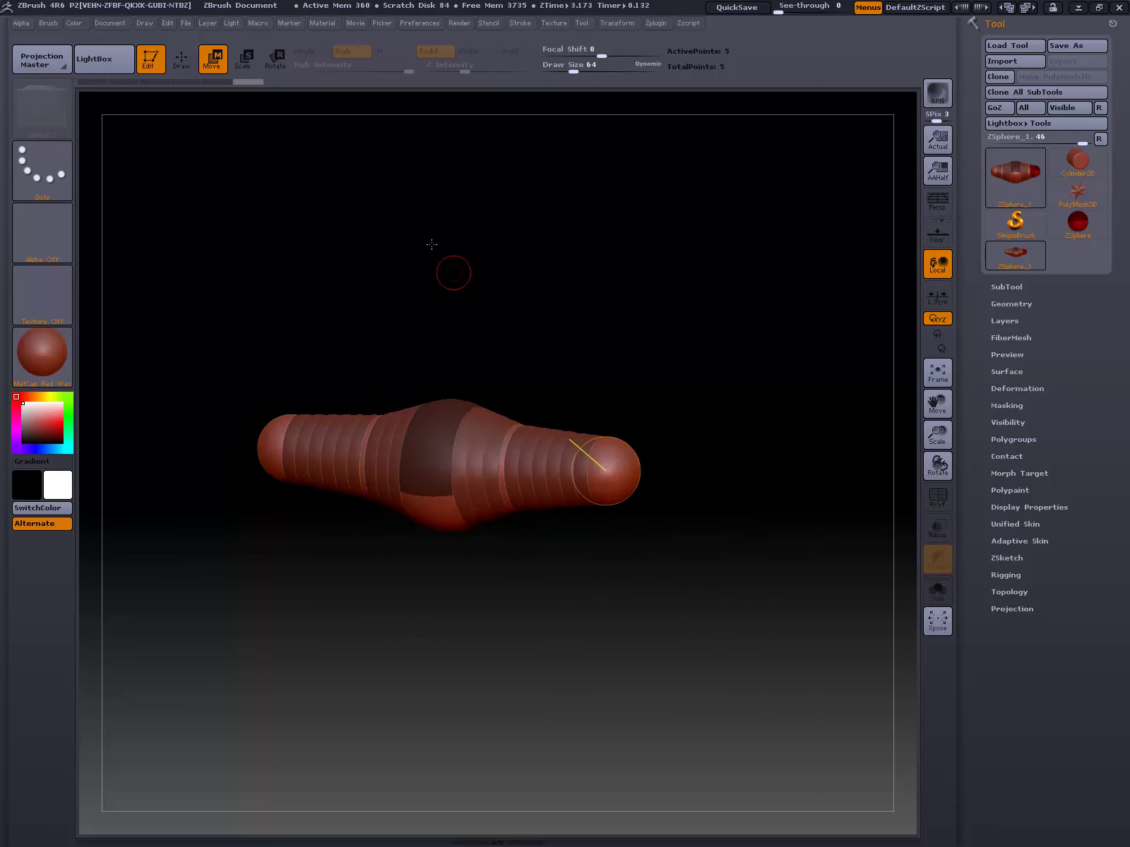
{"action": "left_click", "coordinate": [180, 62]}
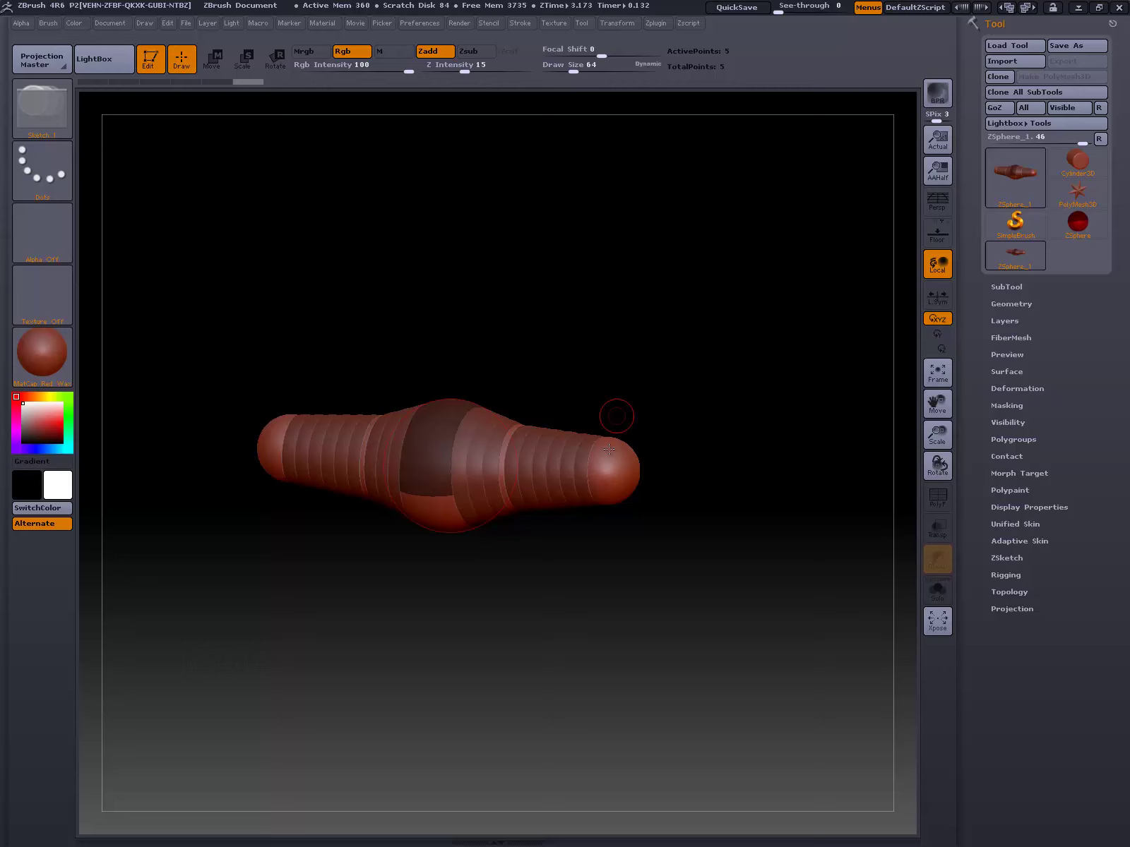
{"action": "left_click_drag", "start_coordinate": [583, 565], "coordinate": [603, 555], "text": "shift"}
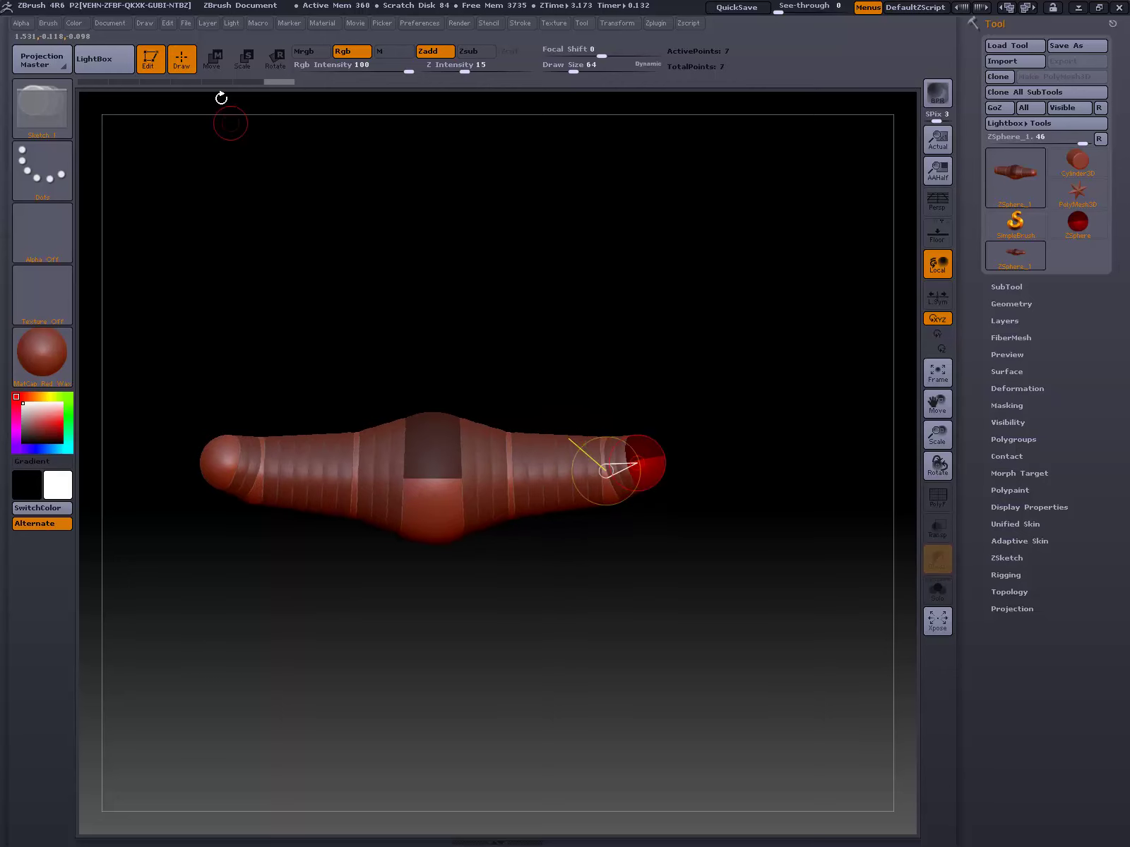
{"action": "left_click", "coordinate": [212, 61]}
{"action": "left_click_drag", "start_coordinate": [659, 464], "coordinate": [739, 468]}
{"action": "left_click_drag", "start_coordinate": [800, 322], "coordinate": [801, 444]}
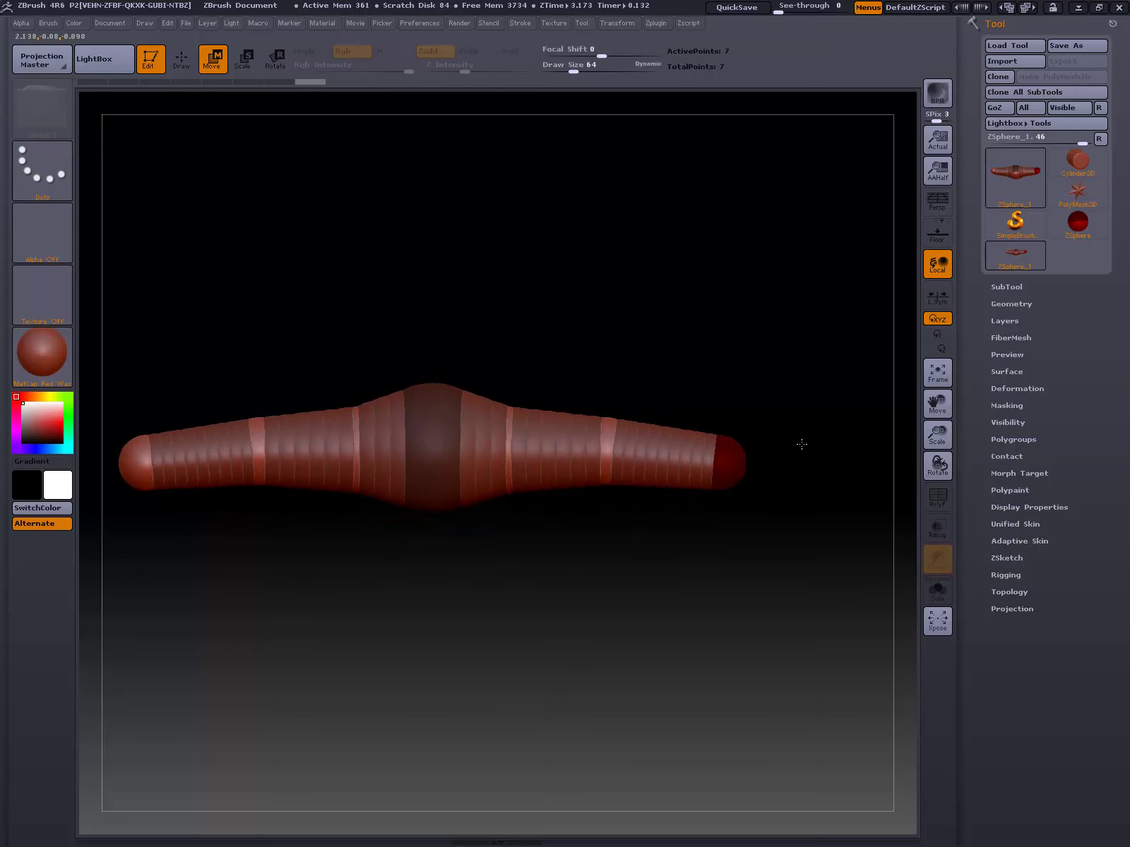
Step: Nudge the mirrored ZSpheres along both arms, raising the middle joints slightly and lowering the tips to curve the arms
{"action": "mouse_move", "coordinate": [621, 444]}
{"action": "left_mouse_down"}
{"action": "mouse_move", "coordinate": [599, 431]}
{"action": "mouse_move", "coordinate": [604, 441]}
{"action": "left_mouse_up"}
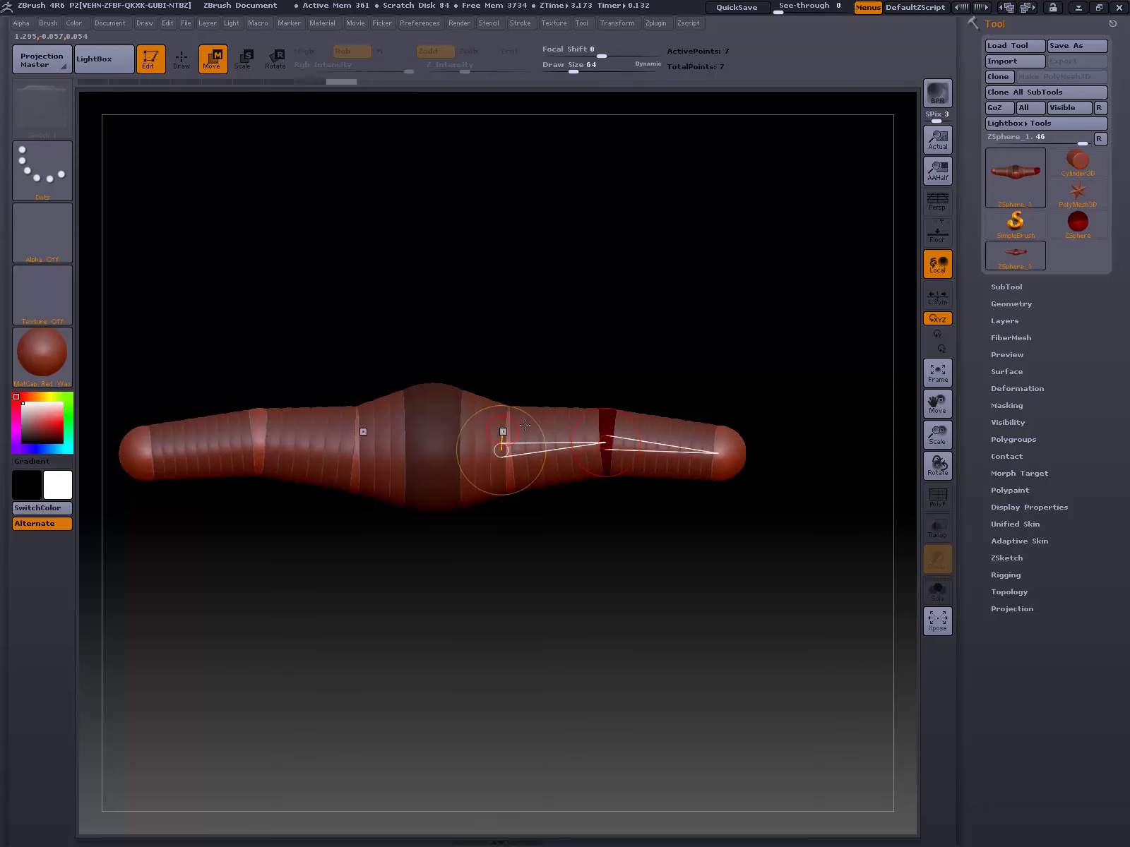
{"action": "mouse_move", "coordinate": [509, 468]}
{"action": "left_mouse_down"}
{"action": "mouse_move", "coordinate": [508, 453]}
{"action": "mouse_move", "coordinate": [510, 464]}
{"action": "left_mouse_up"}
{"action": "left_click_drag", "start_coordinate": [734, 450], "coordinate": [733, 460]}
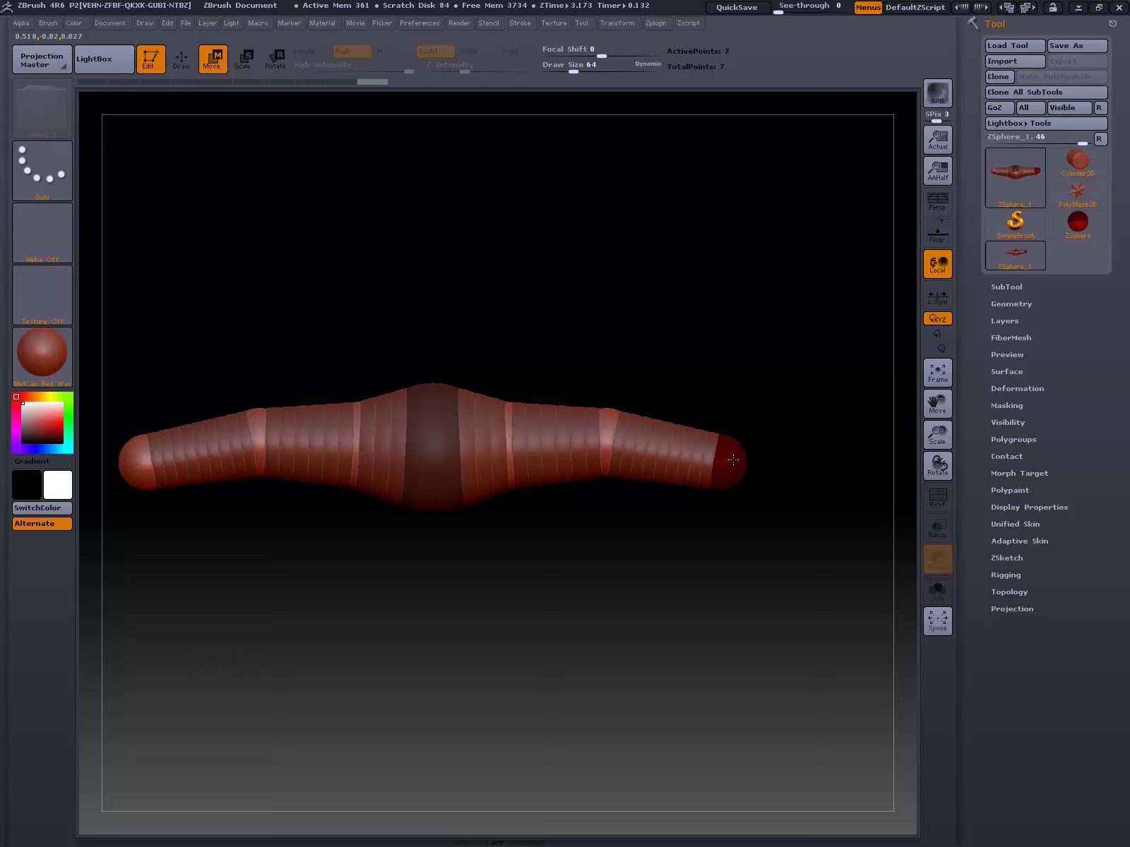
Step: Add two stacked ZSpheres on top of the central ZSphere and move the topmost one upward to form a neck and head
{"action": "left_click_drag", "start_coordinate": [661, 486], "coordinate": [660, 454]}
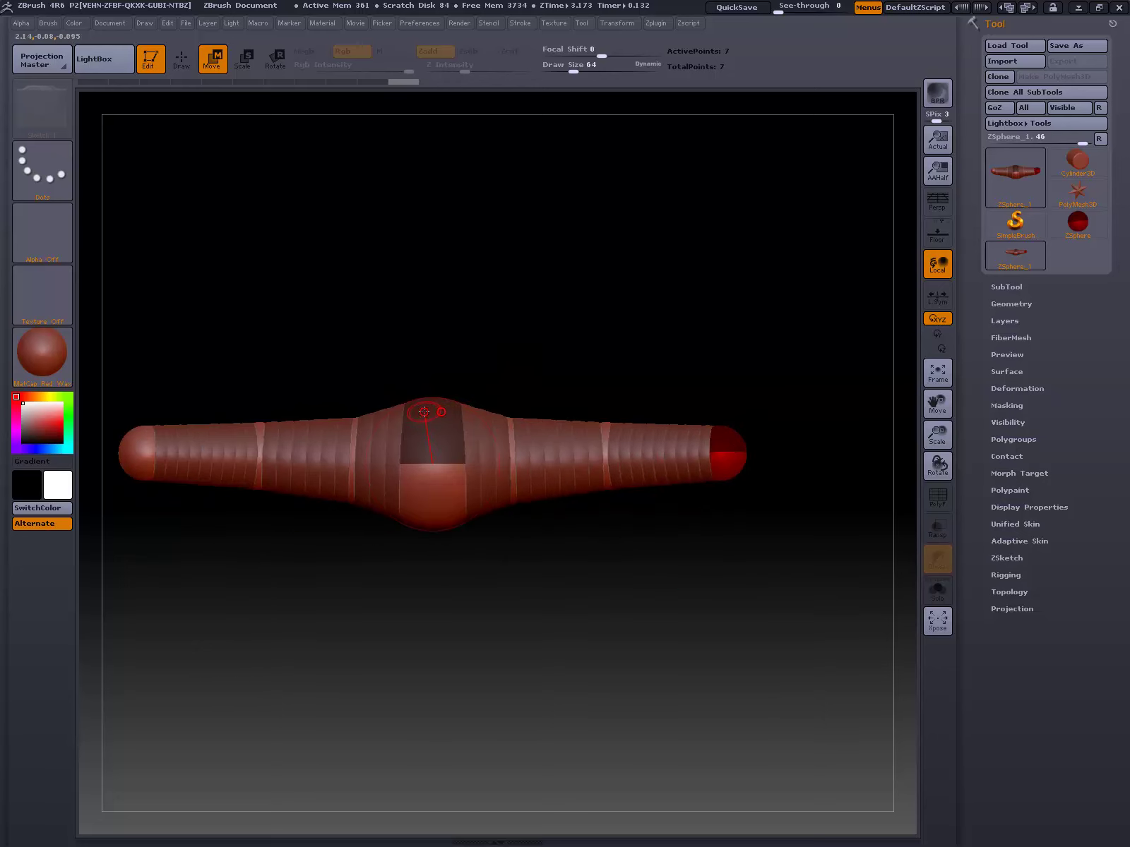
{"action": "left_click", "coordinate": [189, 71]}
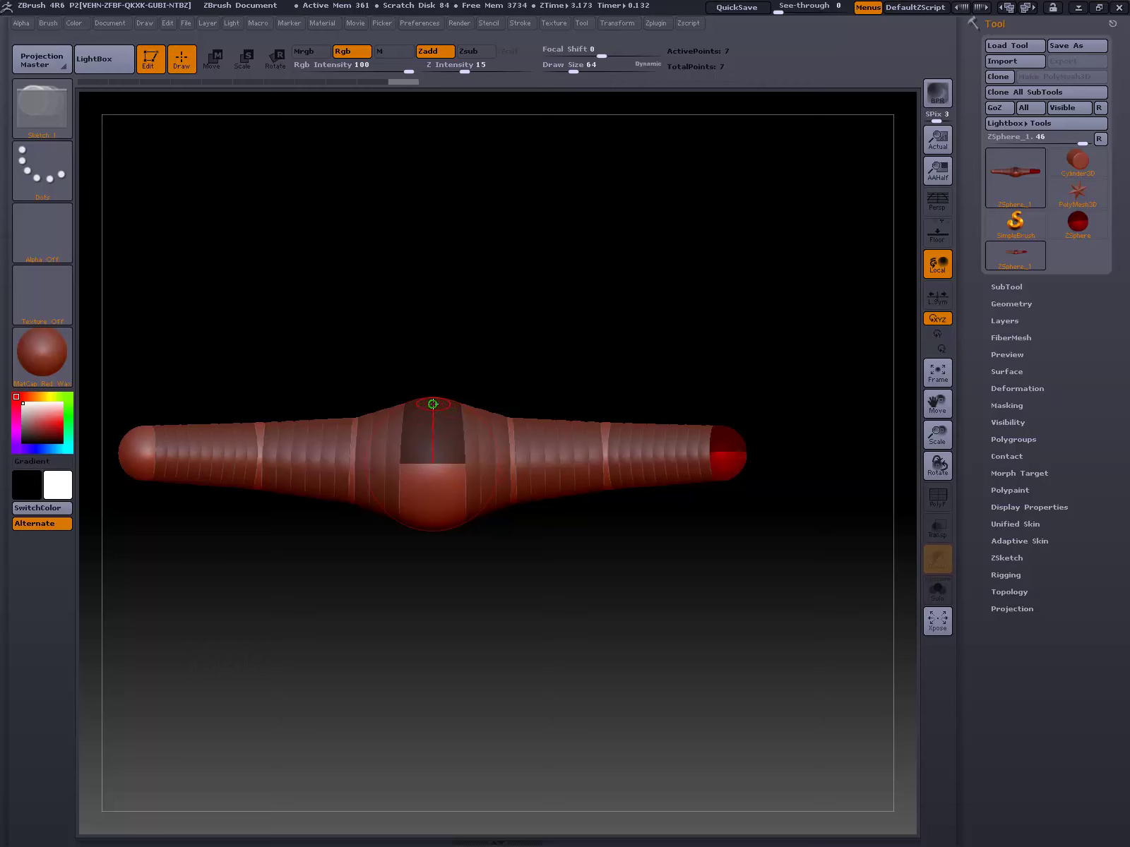
{"action": "left_click_drag", "start_coordinate": [441, 409], "coordinate": [465, 440]}
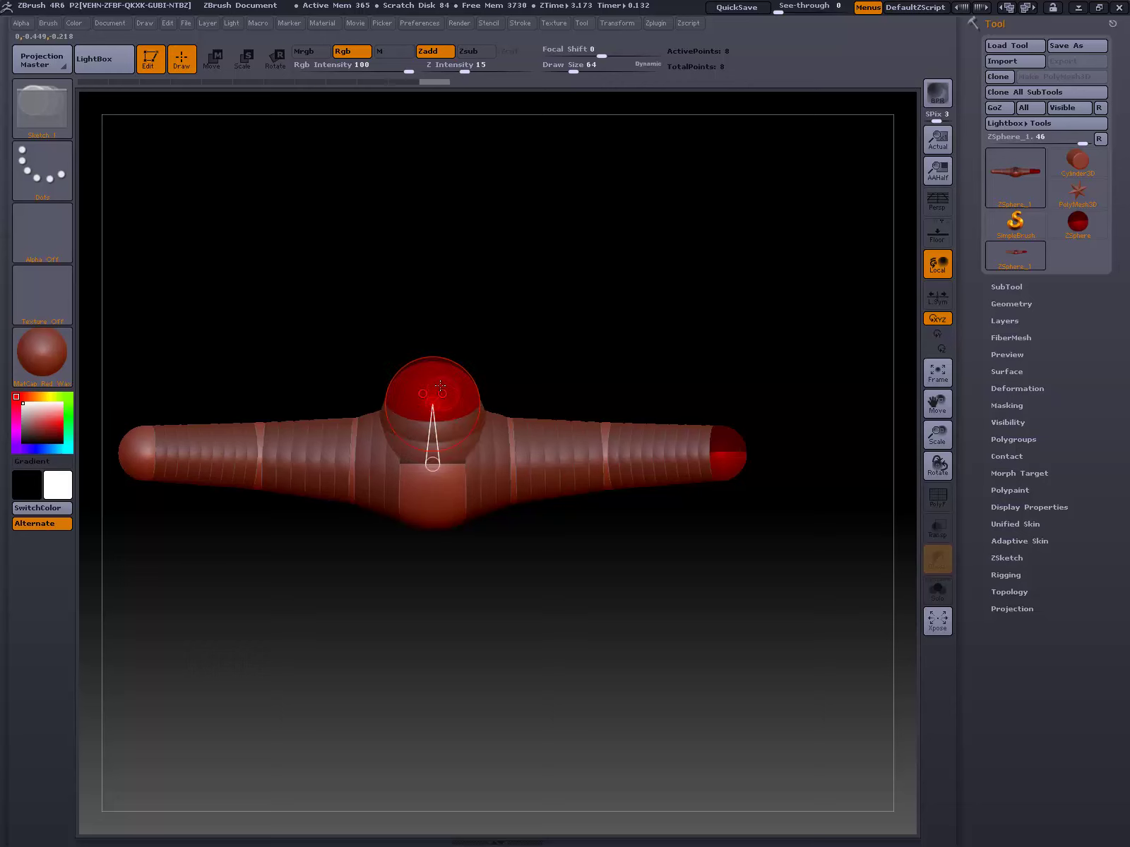
{"action": "left_click_drag", "start_coordinate": [432, 365], "coordinate": [460, 394]}
{"action": "left_click_drag", "start_coordinate": [613, 653], "coordinate": [557, 649]}
{"action": "key", "text": "w"}
{"action": "left_click_drag", "start_coordinate": [406, 374], "coordinate": [418, 332]}
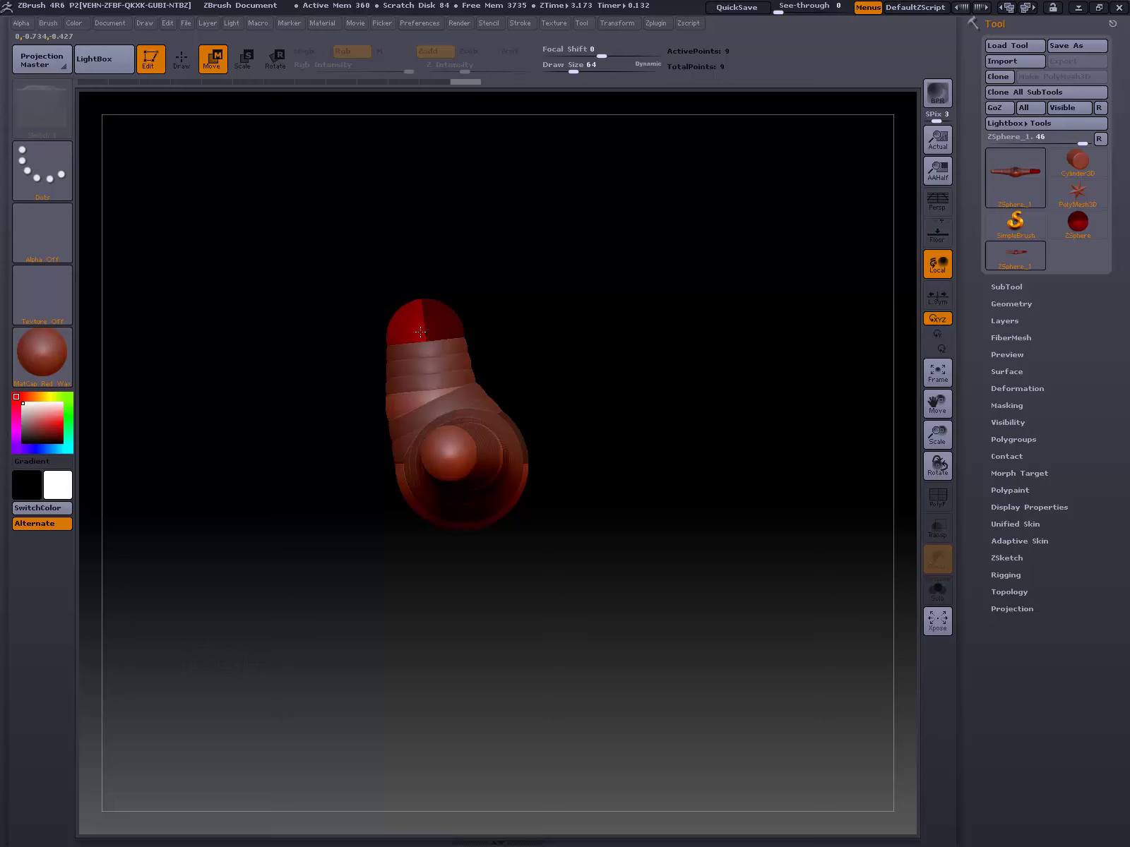
Step: Preview the adaptive skin mesh of the figure from the front and return to the ZSphere display
{"action": "left_click_drag", "start_coordinate": [363, 562], "coordinate": [387, 564], "text": "shift"}
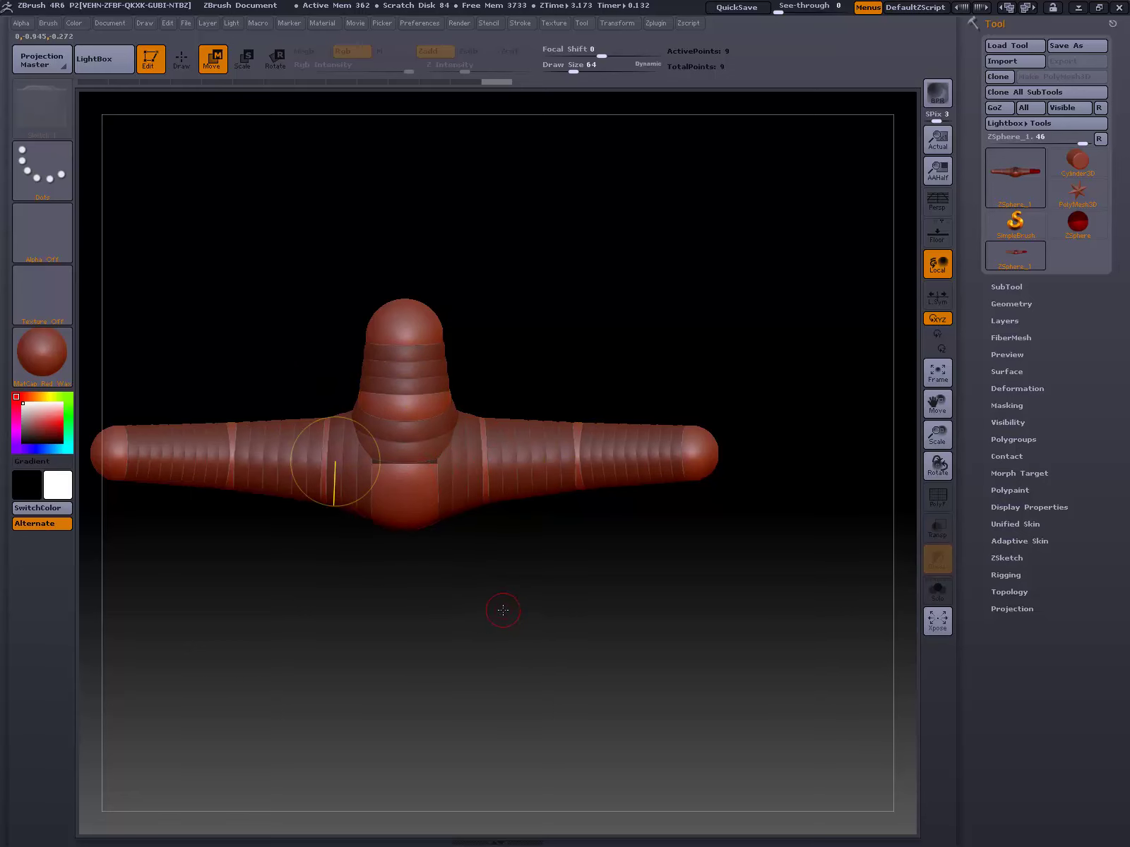
{"action": "key", "text": "a"}
{"action": "mouse_move", "coordinate": [600, 591]}
{"action": "left_mouse_down"}
{"action": "mouse_move", "coordinate": [527, 602]}
{"action": "mouse_move", "coordinate": [595, 600]}
{"action": "left_mouse_up"}
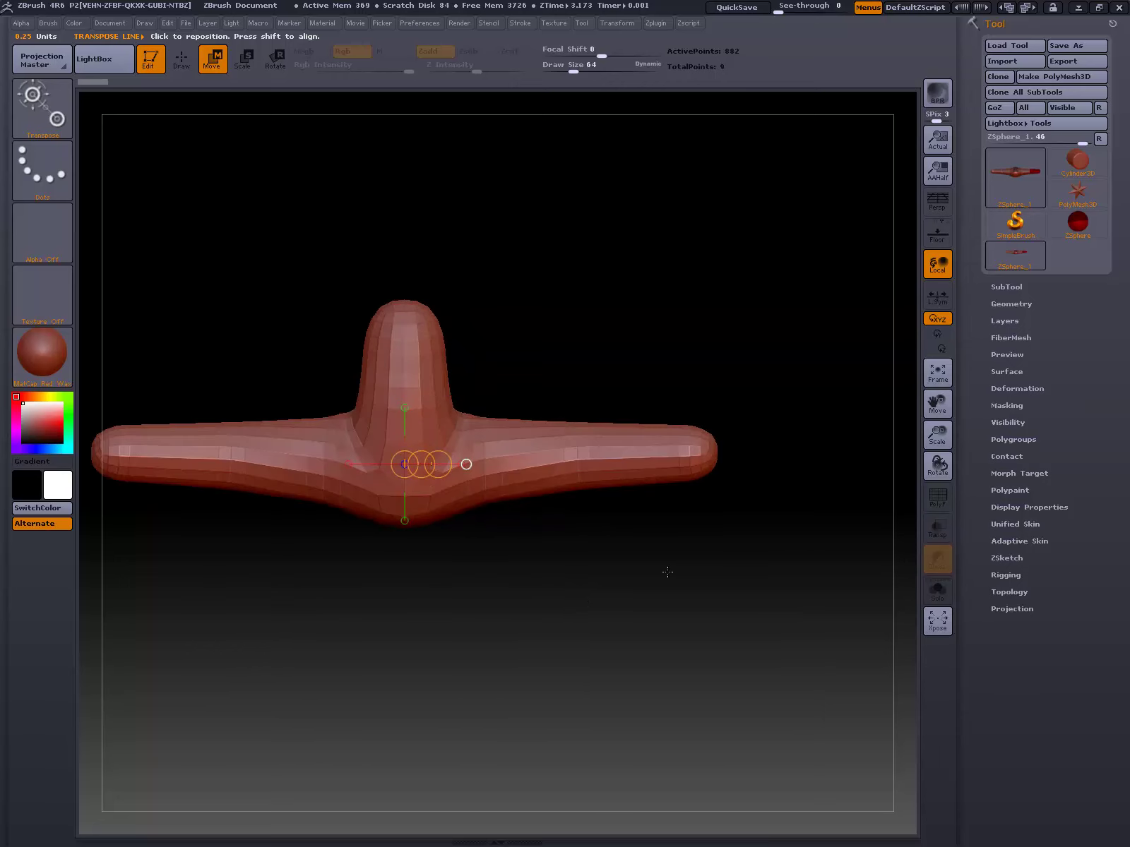
{"action": "key", "text": "a"}
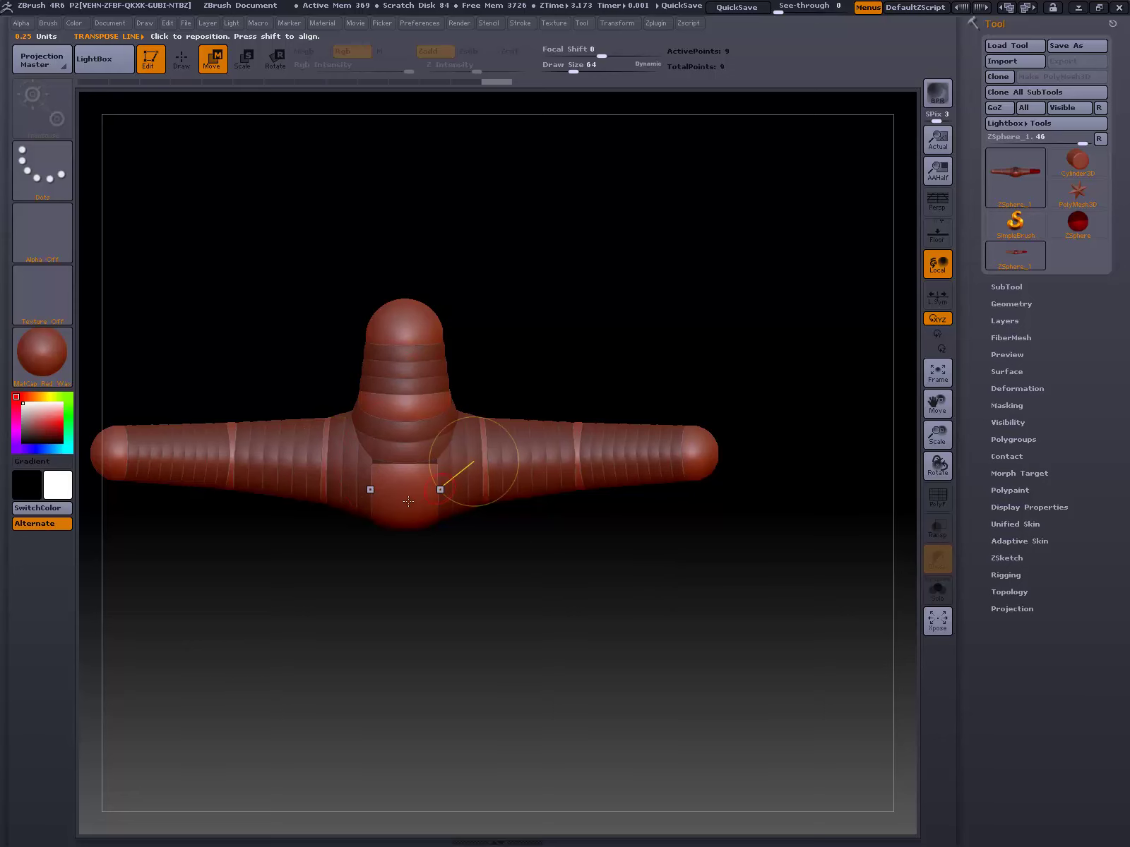
Step: Add a ZSphere on the underside of the central ZSphere and move it downward to form the torso
{"action": "left_click", "coordinate": [182, 60]}
{"action": "left_click_drag", "start_coordinate": [472, 610], "coordinate": [436, 480]}
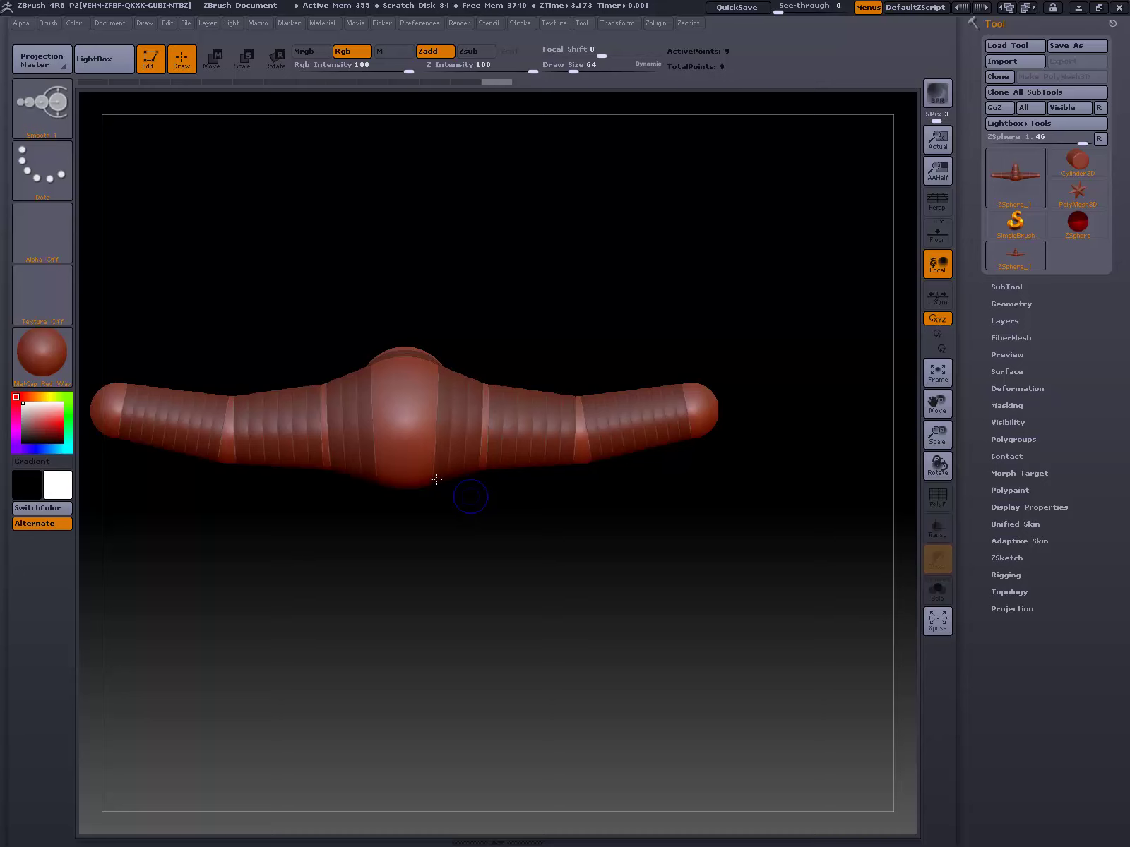
{"action": "left_click_drag", "start_coordinate": [405, 428], "coordinate": [438, 467]}
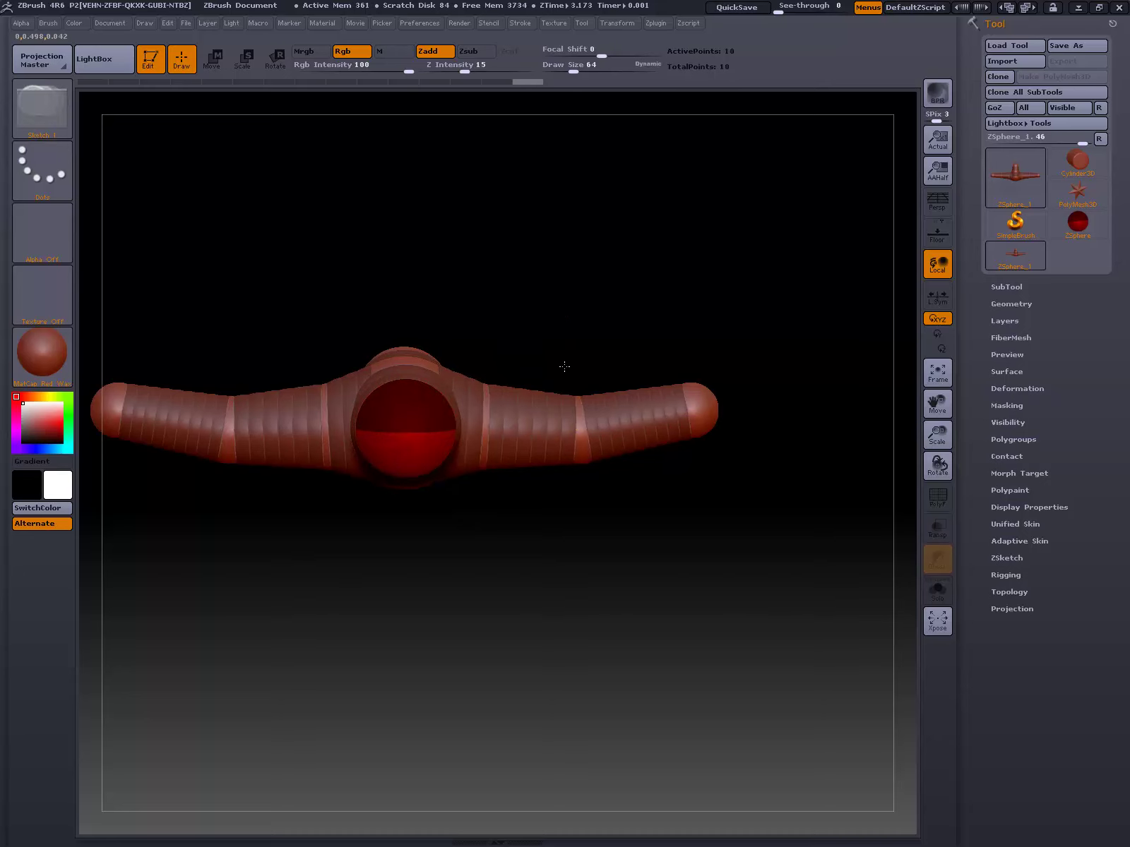
{"action": "left_click_drag", "start_coordinate": [560, 366], "coordinate": [669, 545]}
{"action": "key", "text": "w"}
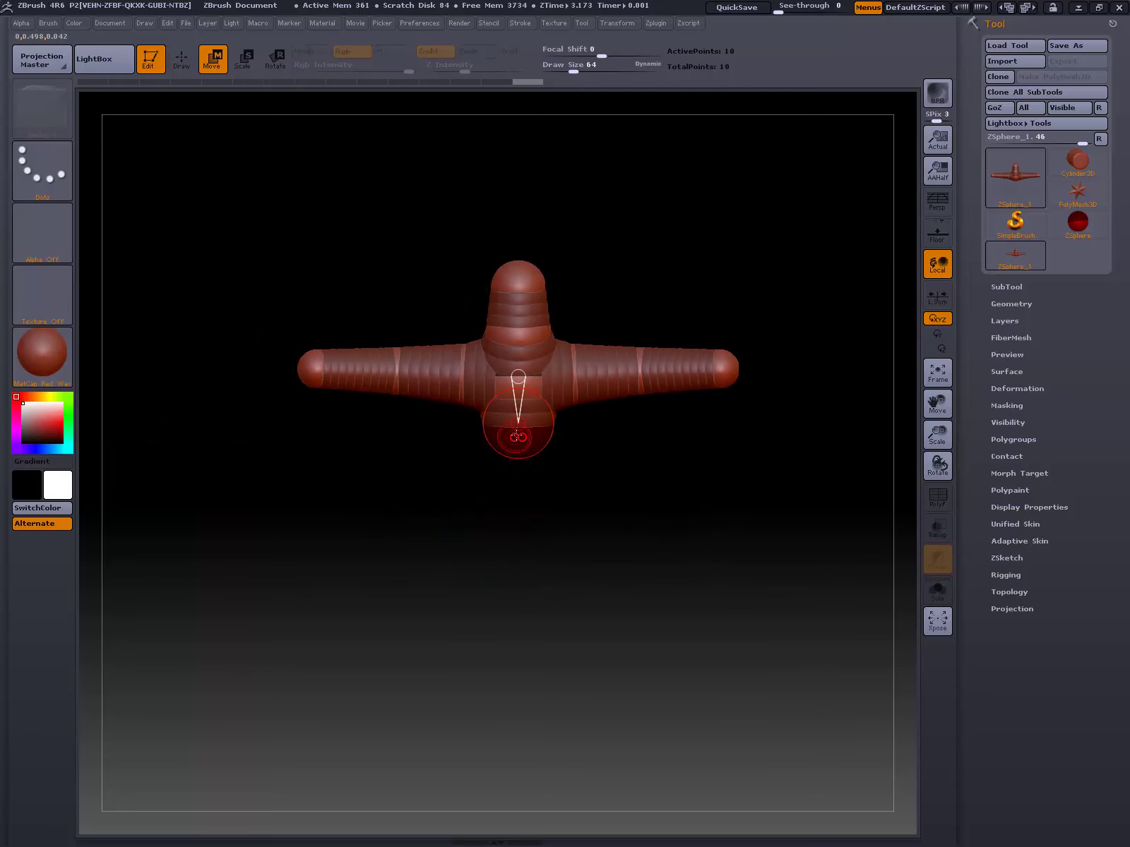
{"action": "left_click_drag", "start_coordinate": [518, 432], "coordinate": [530, 469]}
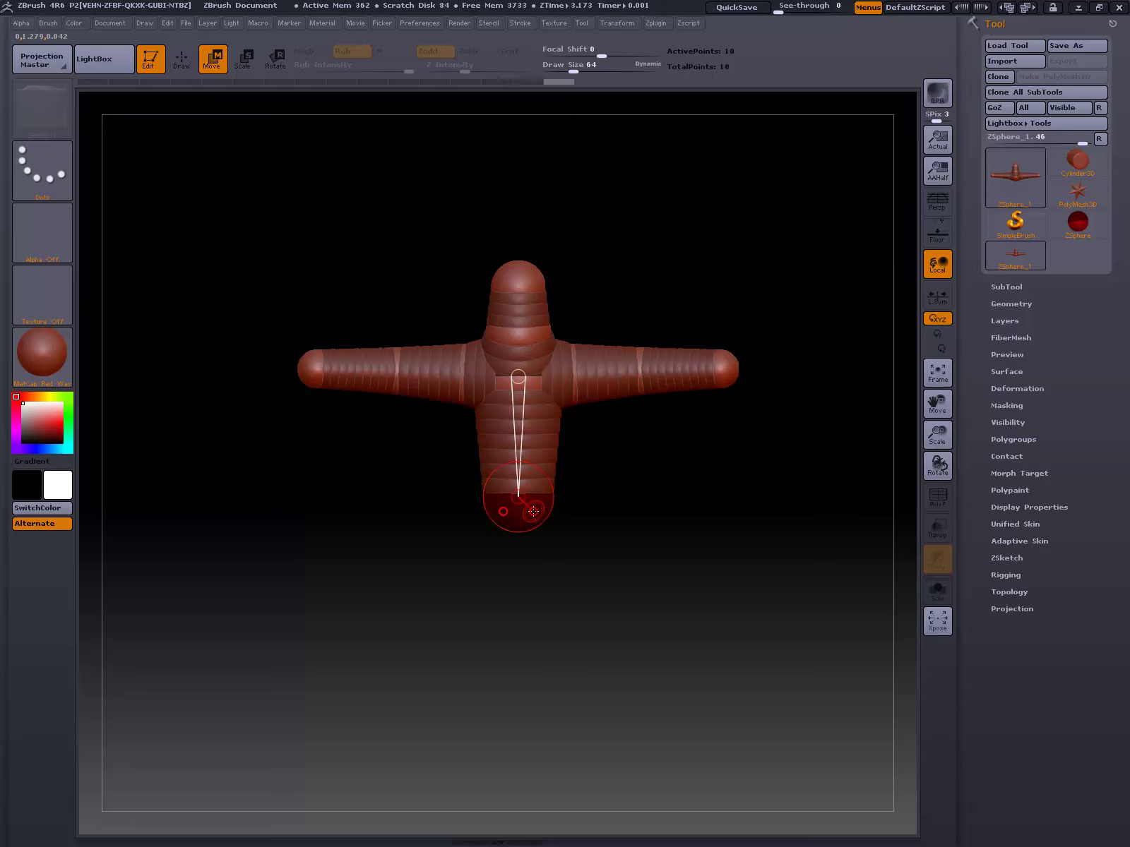
Step: Leave Edit mode and draw several copies of the figure across the canvas at different sizes and angles
{"action": "key", "text": "t"}
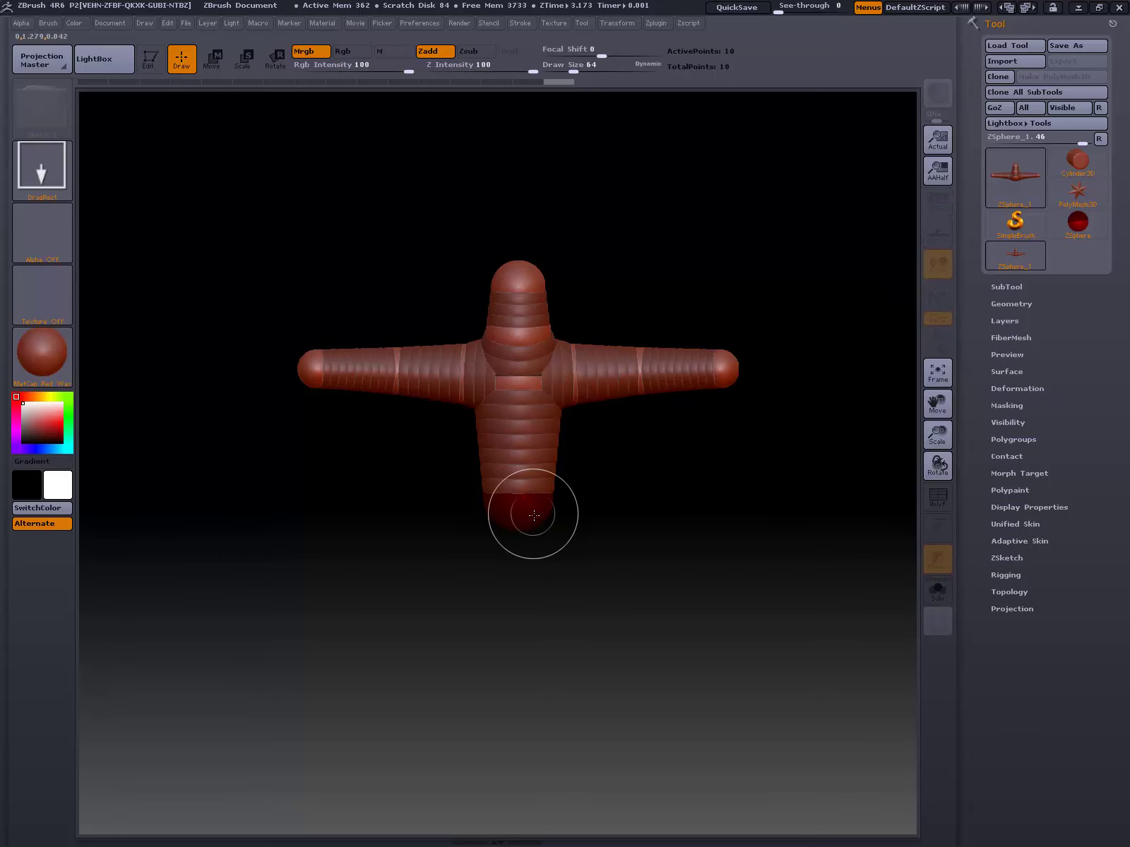
{"action": "mouse_move", "coordinate": [606, 532]}
{"action": "left_mouse_down"}
{"action": "mouse_move", "coordinate": [623, 569]}
{"action": "mouse_move", "coordinate": [615, 714]}
{"action": "mouse_move", "coordinate": [612, 697]}
{"action": "left_mouse_up"}
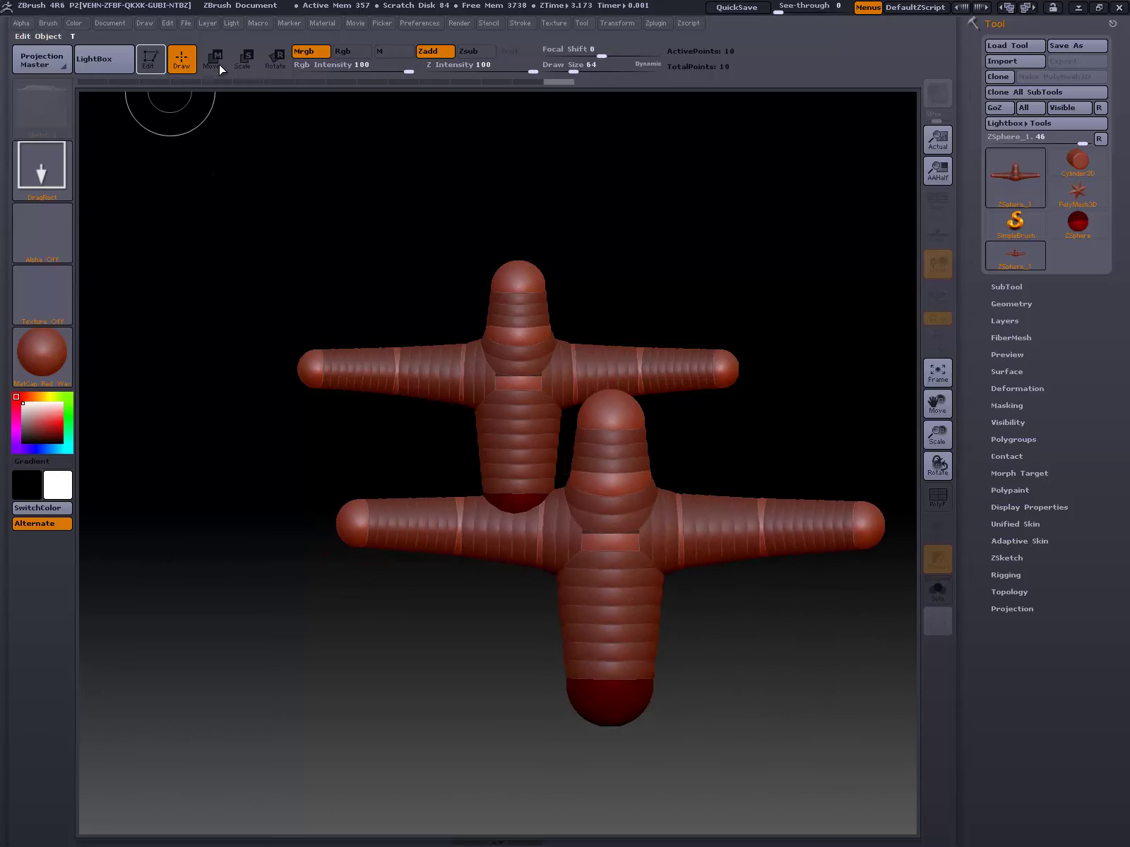
{"action": "left_click_drag", "start_coordinate": [297, 303], "coordinate": [342, 430]}
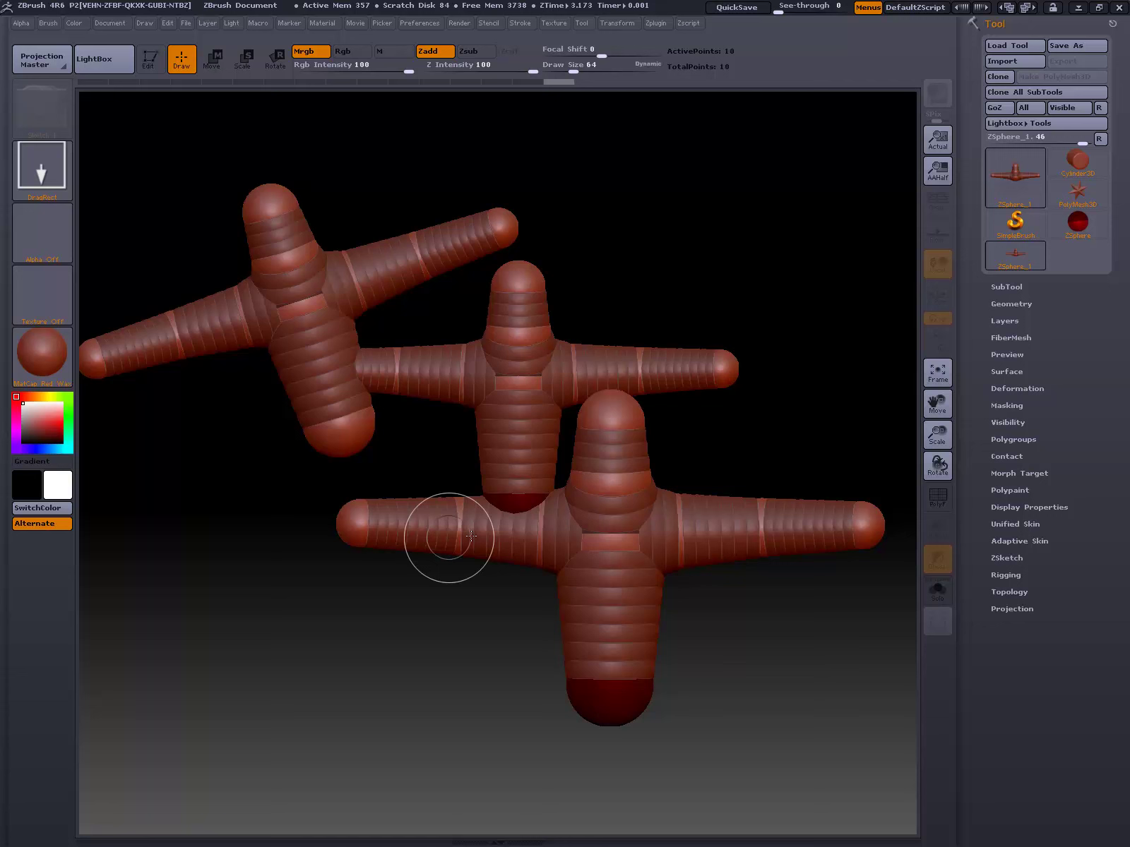
{"action": "mouse_move", "coordinate": [471, 536]}
{"action": "left_mouse_down"}
{"action": "mouse_move", "coordinate": [408, 621]}
{"action": "mouse_move", "coordinate": [455, 736]}
{"action": "left_mouse_up"}
{"action": "left_click_drag", "start_coordinate": [595, 369], "coordinate": [517, 466]}
{"action": "left_click_drag", "start_coordinate": [660, 232], "coordinate": [657, 307]}
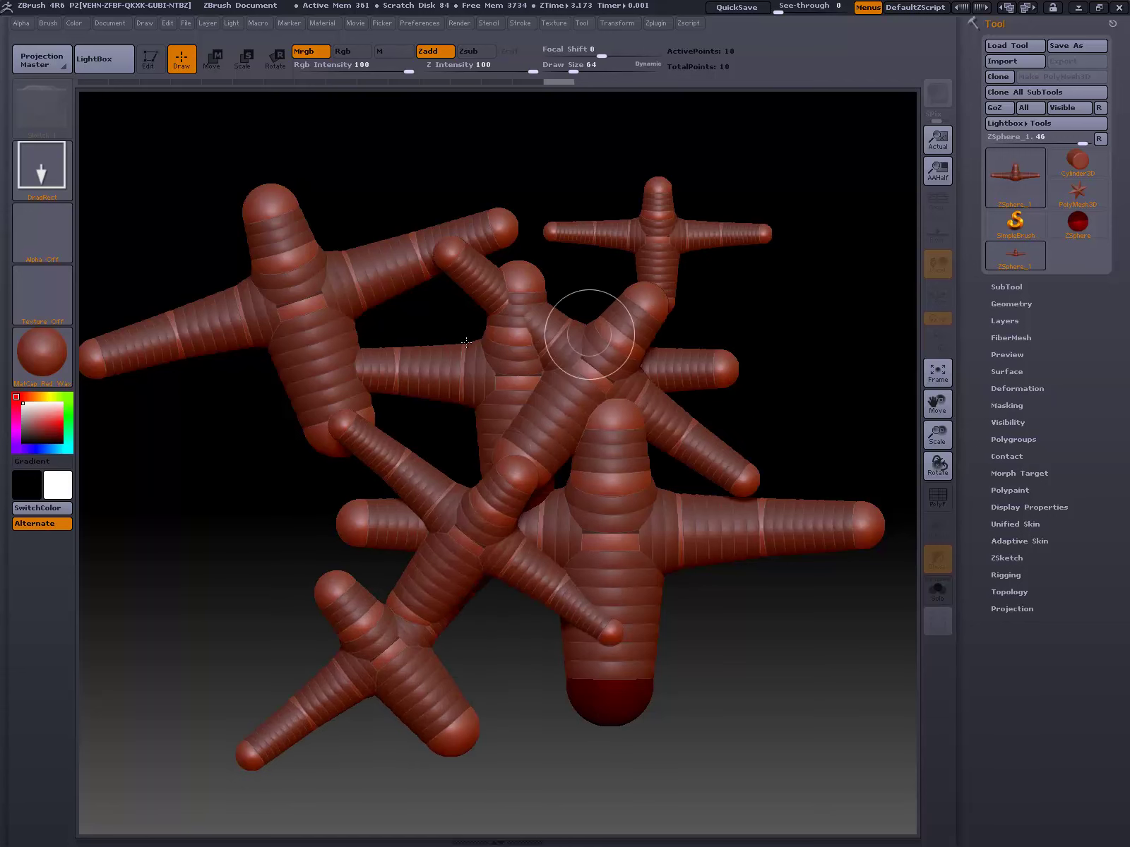
{"action": "mouse_move", "coordinate": [466, 343]}
{"action": "left_mouse_down"}
{"action": "mouse_move", "coordinate": [512, 439]}
{"action": "mouse_move", "coordinate": [503, 418]}
{"action": "left_mouse_up"}
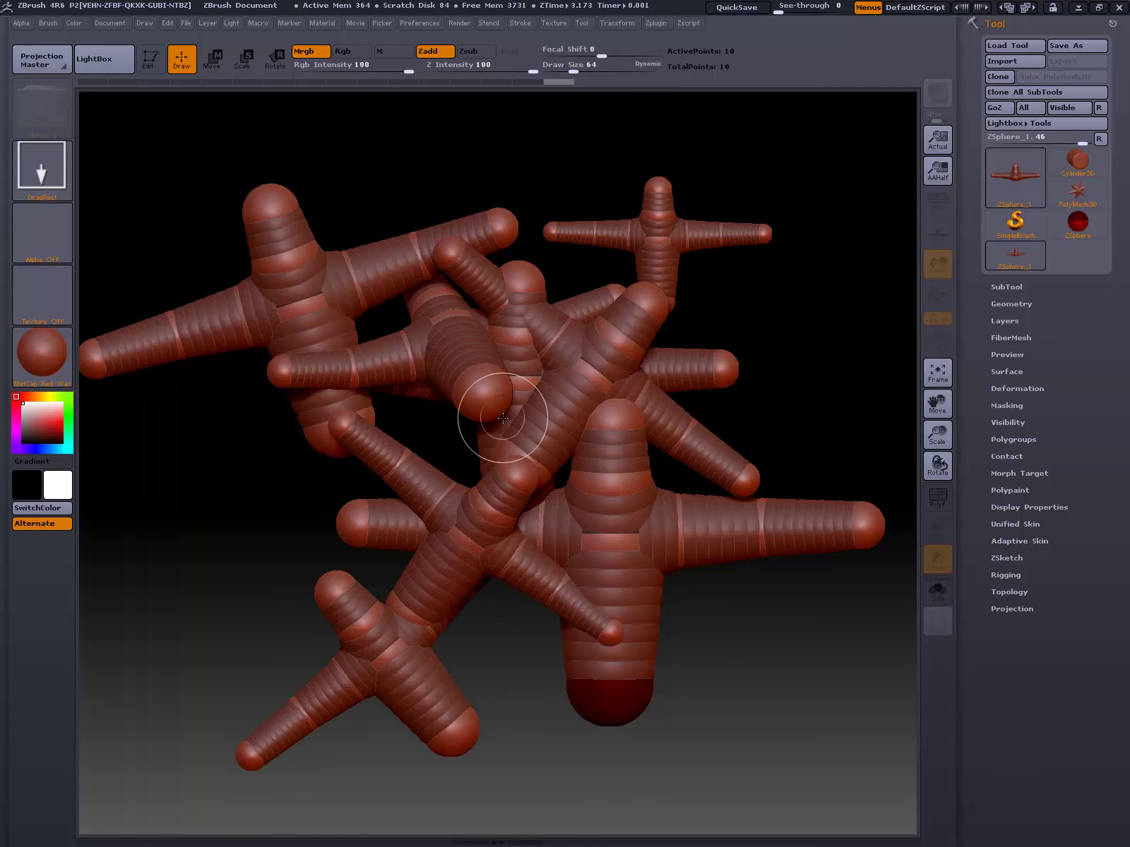
Step: Clear the canvas, draw the figure once in the centre and put it back into Edit mode
{"action": "key", "text": "ctrl+n"}
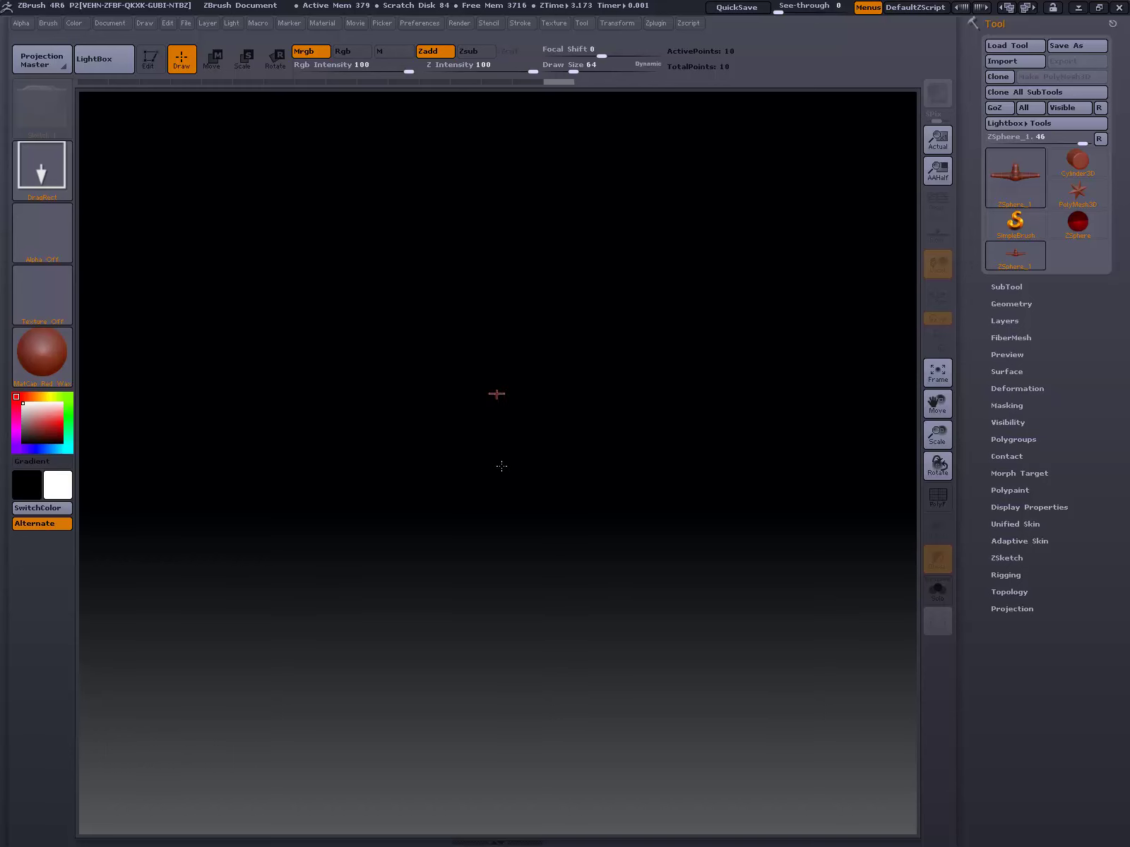
{"action": "left_click_drag", "start_coordinate": [499, 463], "coordinate": [541, 361]}
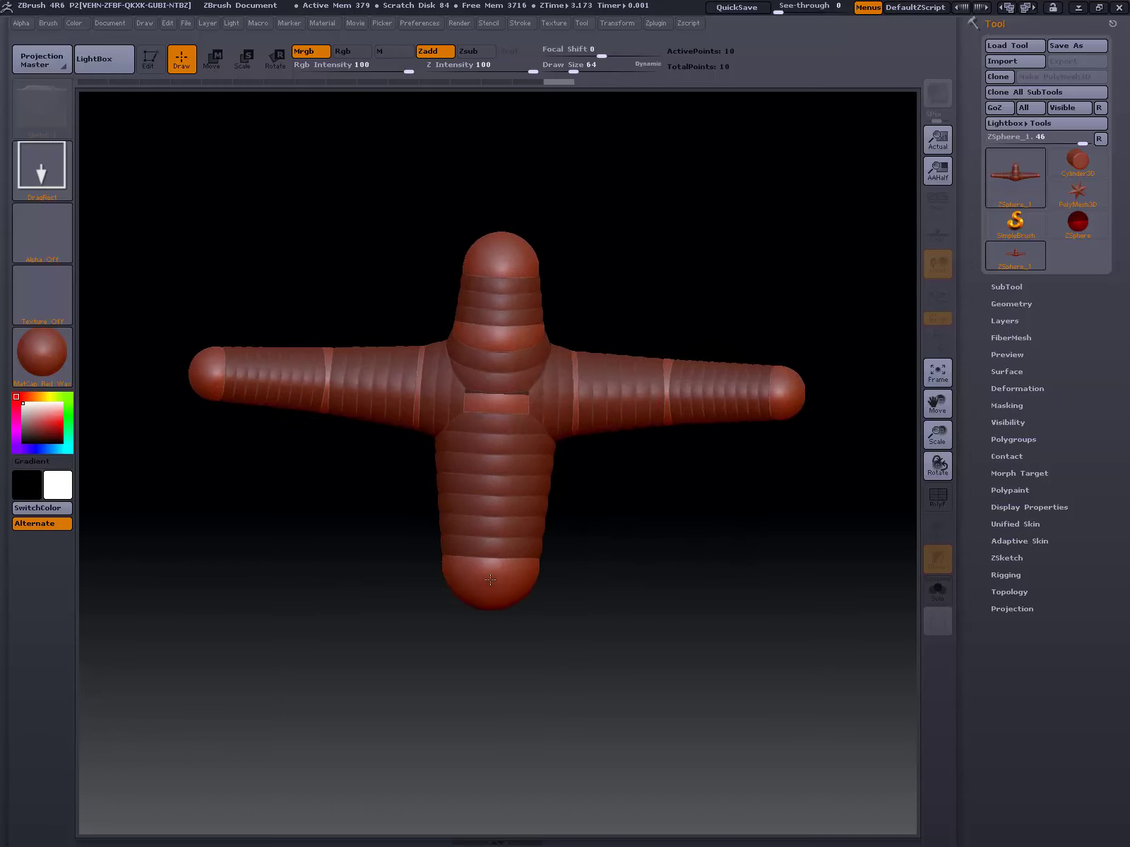
{"action": "left_click", "coordinate": [150, 61]}
Step: Add a mirrored pair of hip ZSpheres on the lowest ZSphere of the torso
{"action": "left_click_drag", "start_coordinate": [651, 537], "coordinate": [578, 551]}
{"action": "mouse_move", "coordinate": [504, 575]}
{"action": "left_mouse_down"}
{"action": "mouse_move", "coordinate": [596, 623]}
{"action": "mouse_move", "coordinate": [618, 620]}
{"action": "left_mouse_up"}
{"action": "key", "text": "w"}
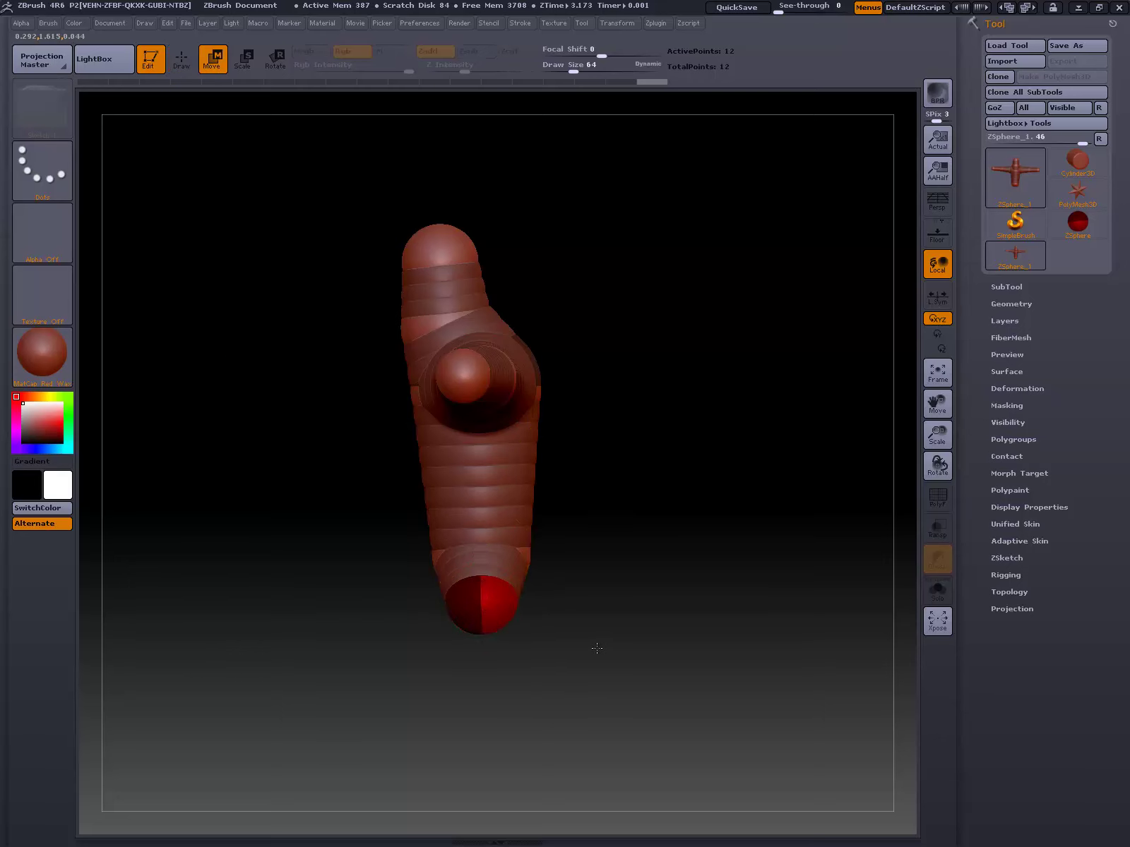
{"action": "left_click_drag", "start_coordinate": [594, 648], "coordinate": [634, 648]}
{"action": "left_click_drag", "start_coordinate": [630, 488], "coordinate": [716, 490]}
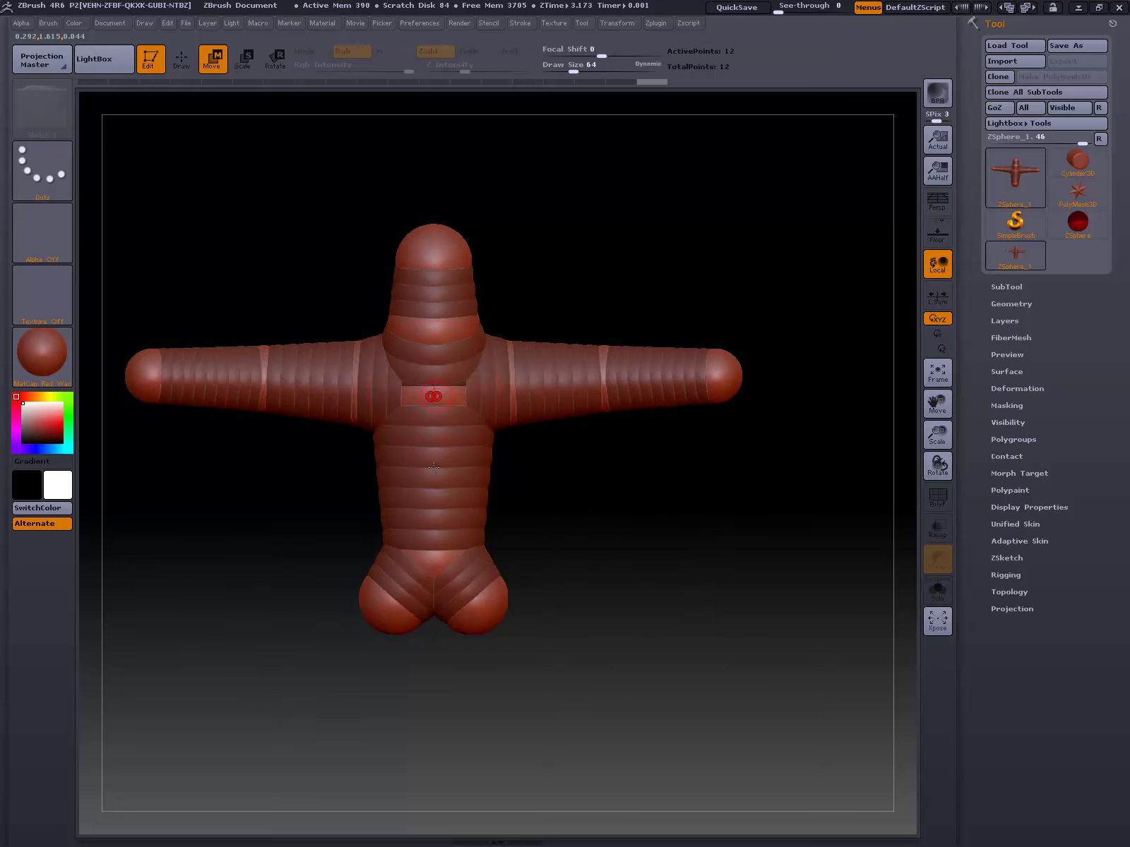
Step: Insert a ZSphere halfway down the torso and move it slightly off the body's axis in side view to bend the spine
{"action": "left_click_drag", "start_coordinate": [596, 506], "coordinate": [498, 519]}
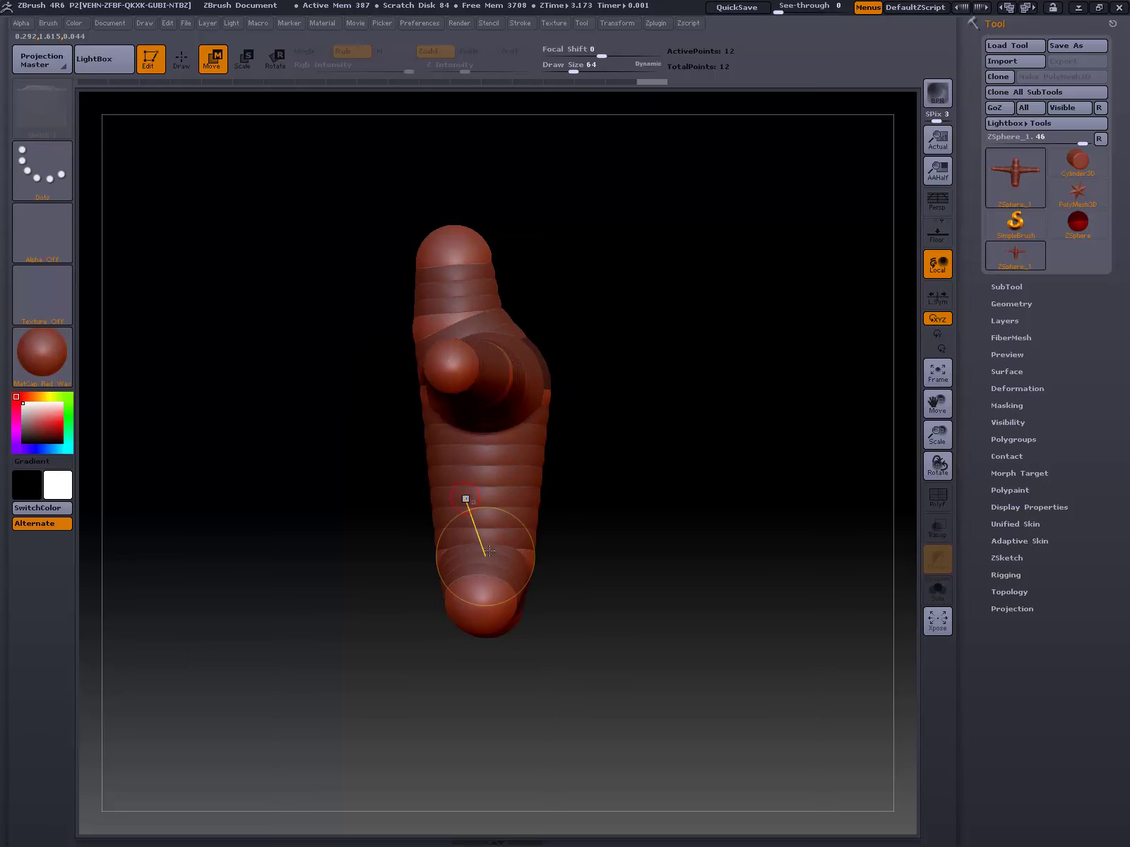
{"action": "left_click_drag", "start_coordinate": [583, 482], "coordinate": [300, 179]}
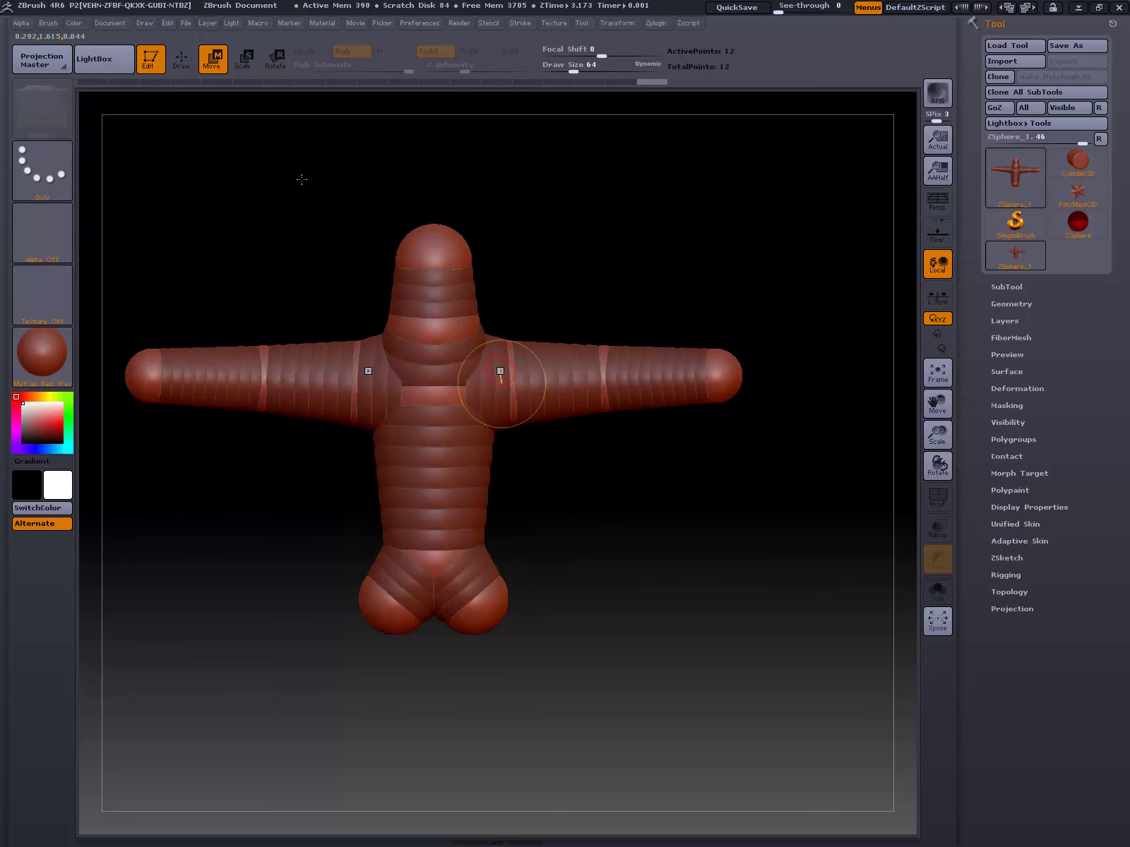
{"action": "left_click", "coordinate": [182, 60]}
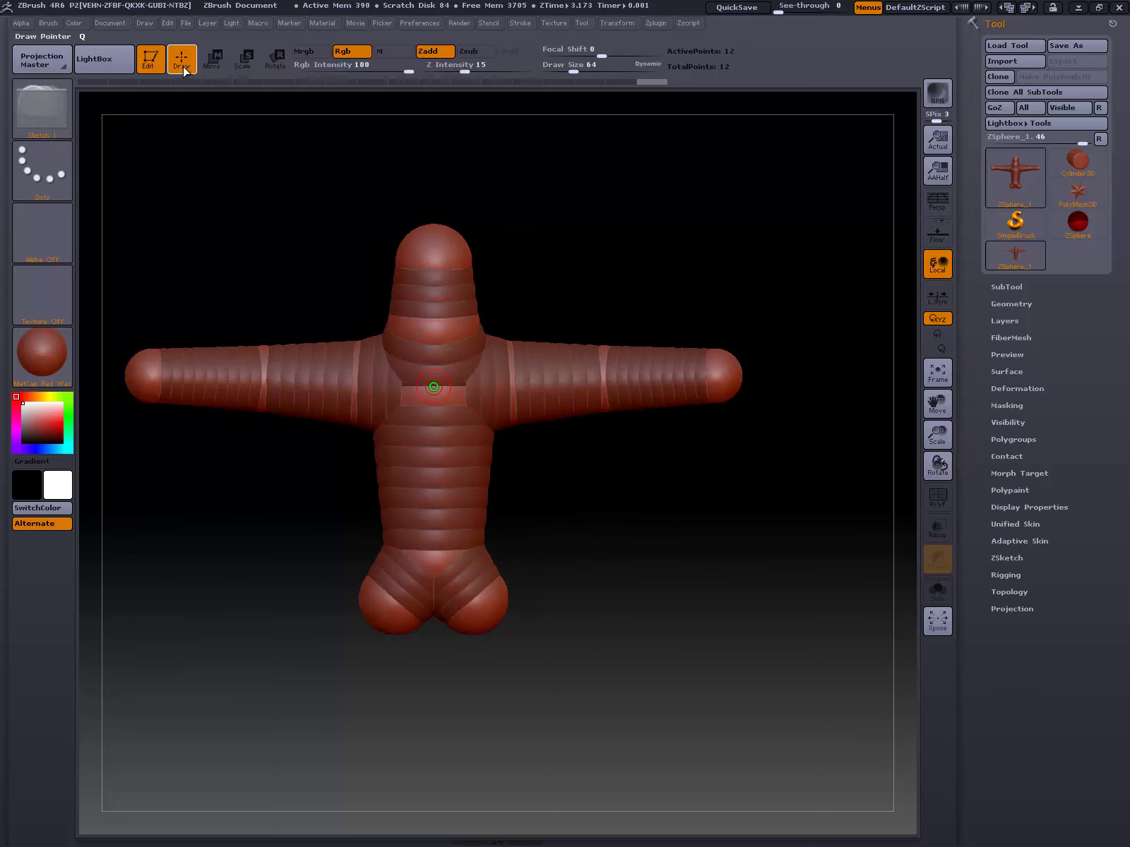
{"action": "left_click", "coordinate": [434, 476]}
{"action": "left_click_drag", "start_coordinate": [625, 507], "coordinate": [520, 512]}
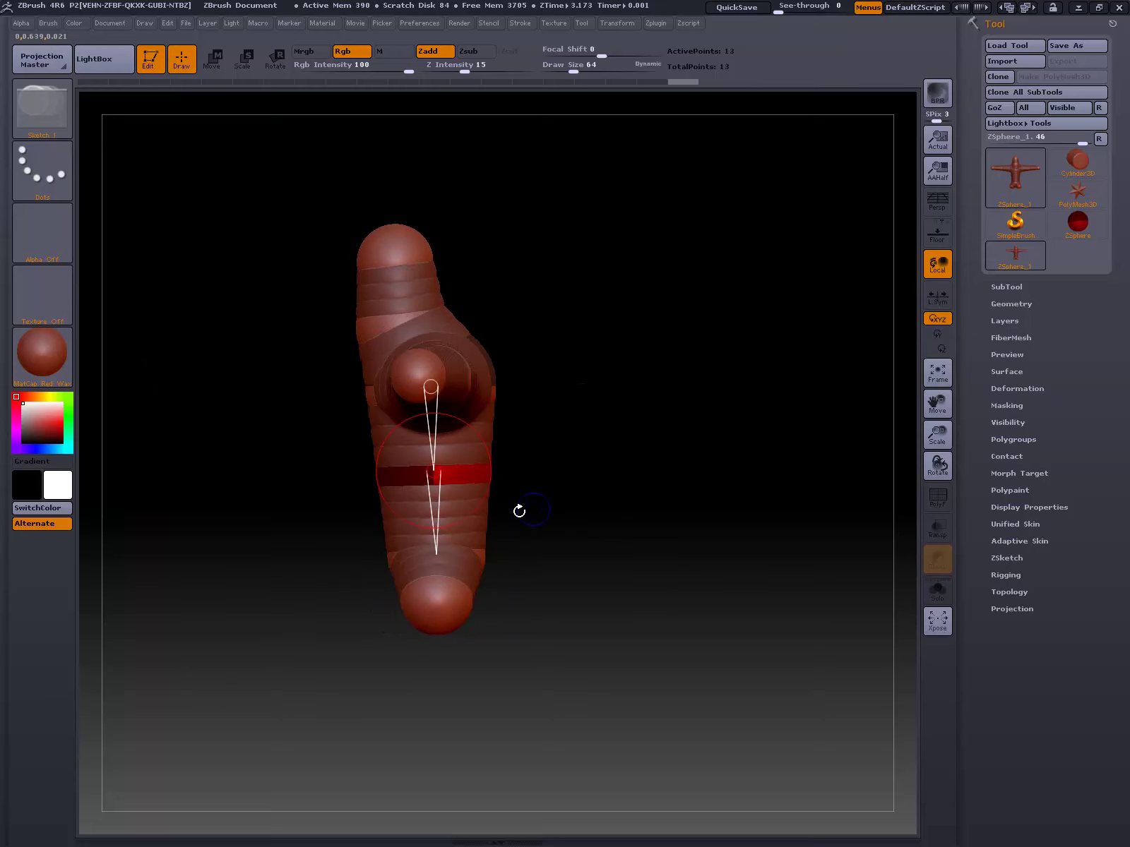
{"action": "key", "text": "shift"}
{"action": "key", "text": "w"}
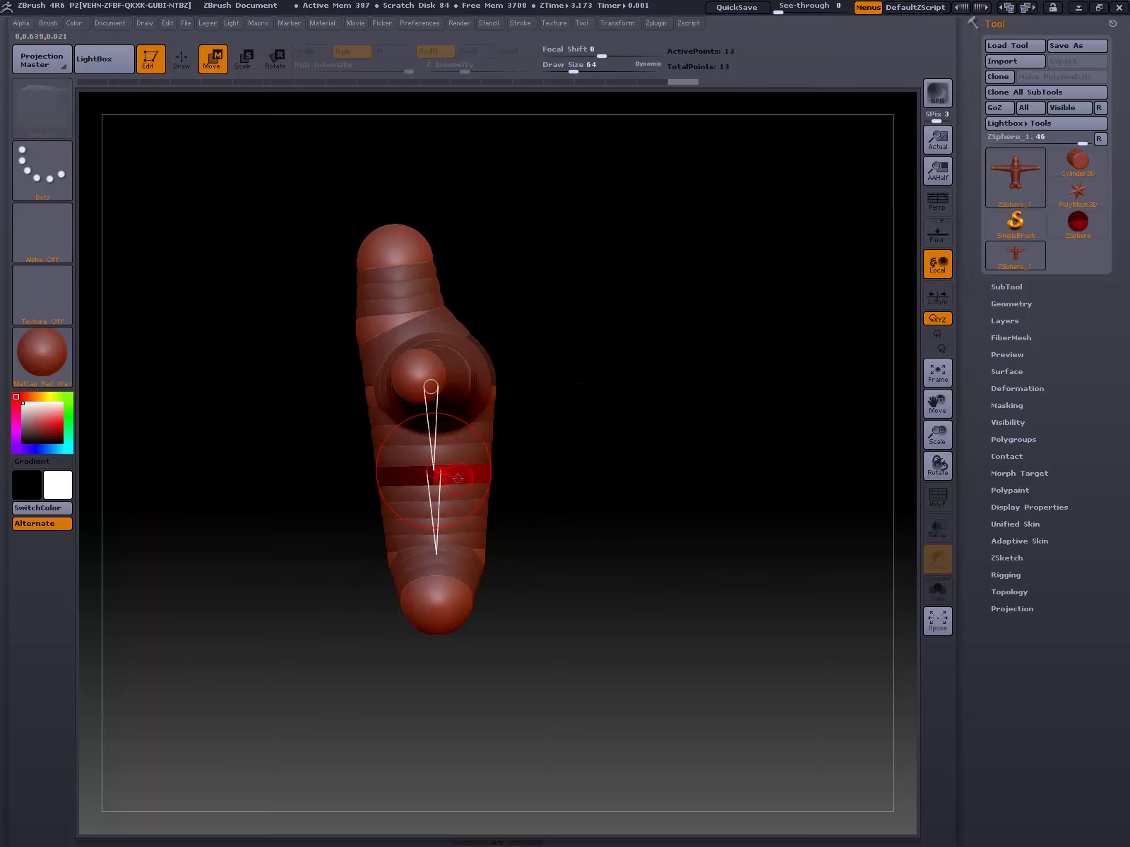
{"action": "left_click_drag", "start_coordinate": [463, 475], "coordinate": [449, 480]}
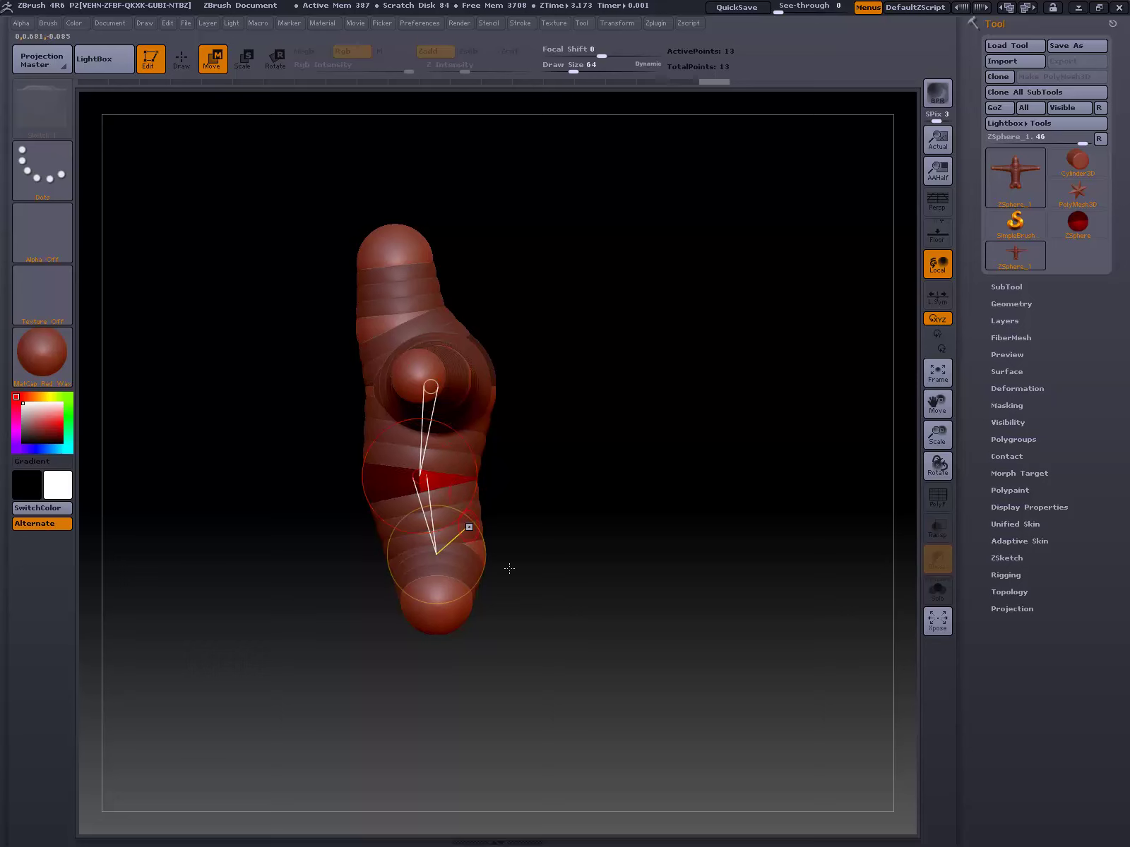
Step: Add a mirrored pair of ZSpheres under the hips and move them downward to form the upper legs
{"action": "mouse_move", "coordinate": [610, 525]}
{"action": "left_mouse_down", "text": "shift"}
{"action": "mouse_move", "coordinate": [646, 610]}
{"action": "mouse_move", "coordinate": [628, 573]}
{"action": "mouse_move", "coordinate": [597, 557]}
{"action": "left_mouse_up", "text": "shift"}
{"action": "key", "text": "q"}
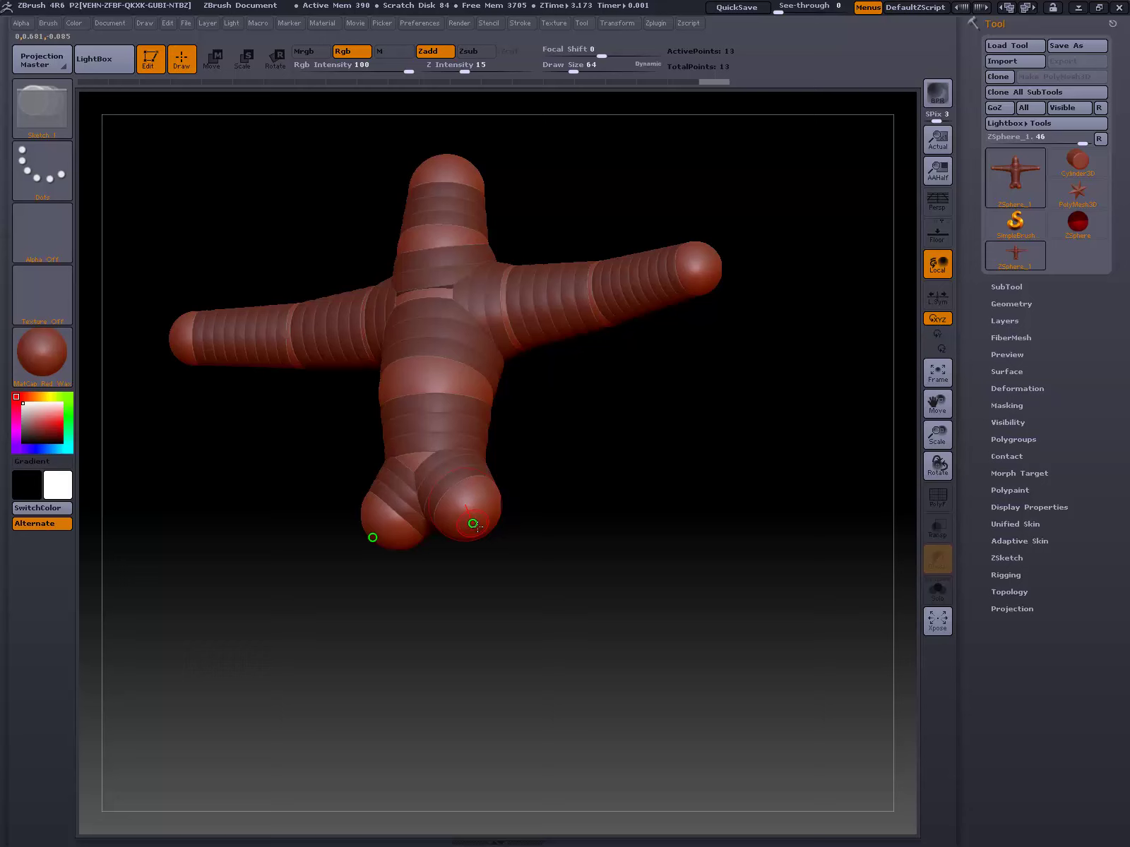
{"action": "left_click_drag", "start_coordinate": [474, 545], "coordinate": [485, 558]}
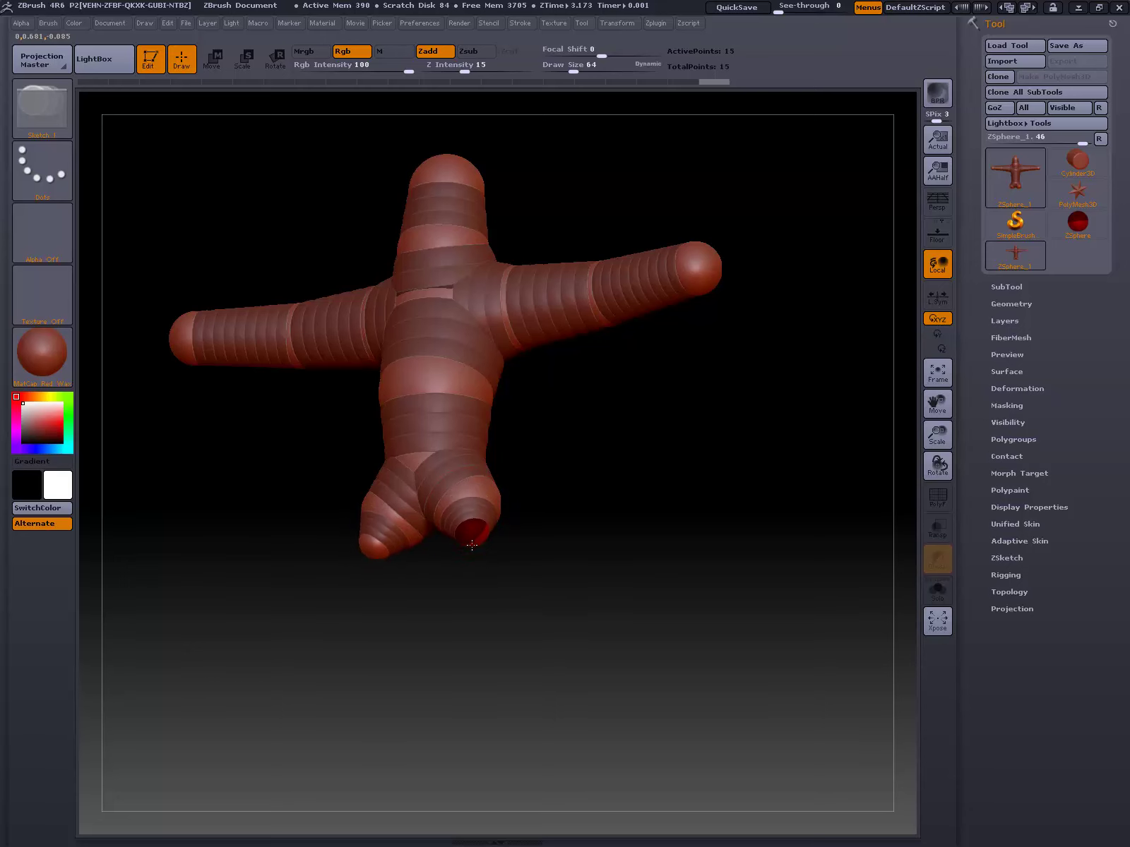
{"action": "left_click_drag", "start_coordinate": [569, 497], "coordinate": [498, 636], "text": "shift"}
{"action": "key", "text": "w"}
{"action": "left_click_drag", "start_coordinate": [618, 579], "coordinate": [549, 581]}
{"action": "mouse_move", "coordinate": [594, 653]}
{"action": "left_mouse_down", "text": "alt"}
{"action": "mouse_move", "coordinate": [575, 550]}
{"action": "mouse_move", "coordinate": [487, 592]}
{"action": "mouse_move", "coordinate": [498, 597]}
{"action": "left_mouse_up", "text": "alt"}
Step: Add a mirrored pair of ZSpheres at the knees, undo the surplus pair and move the new ones down as lower legs
{"action": "key", "text": "q"}
{"action": "left_click_drag", "start_coordinate": [572, 575], "coordinate": [488, 541]}
{"action": "left_click_drag", "start_coordinate": [493, 535], "coordinate": [498, 574]}
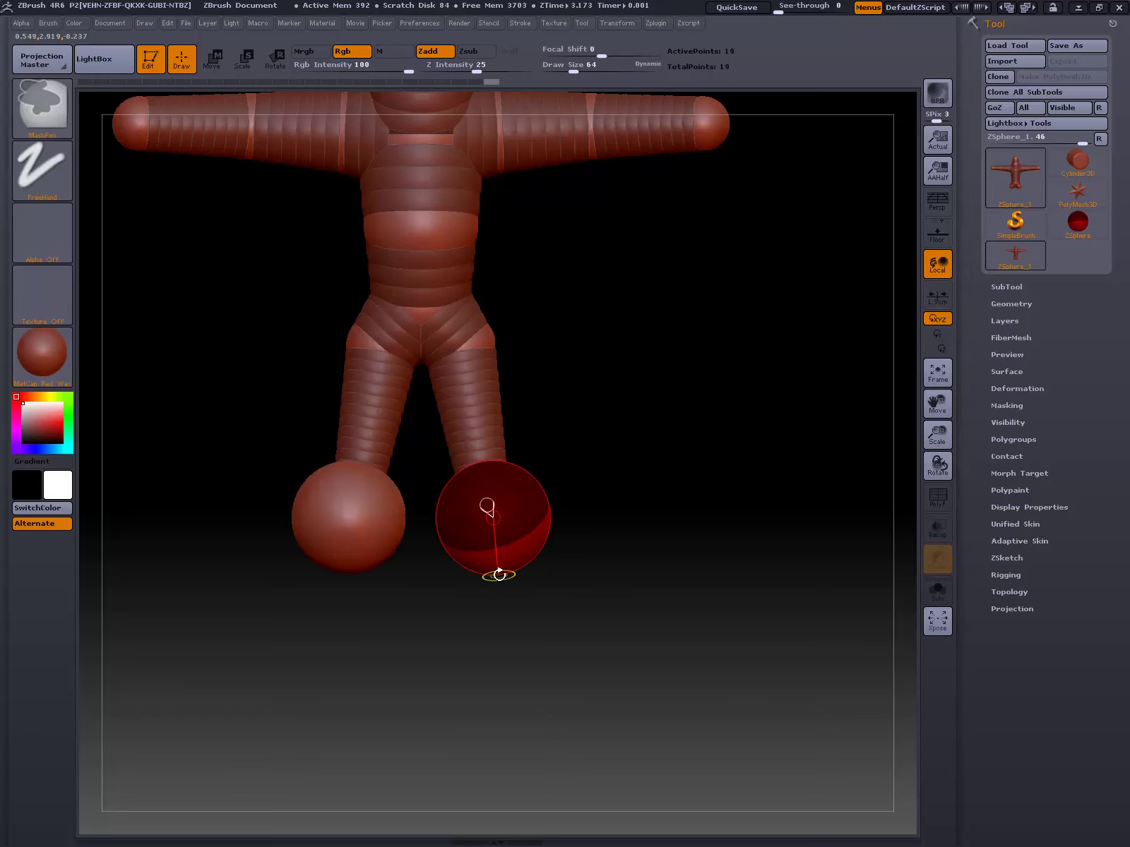
{"action": "key", "text": "ctrl+z"}
{"action": "key", "text": "w"}
{"action": "left_click_drag", "start_coordinate": [490, 513], "coordinate": [486, 688]}
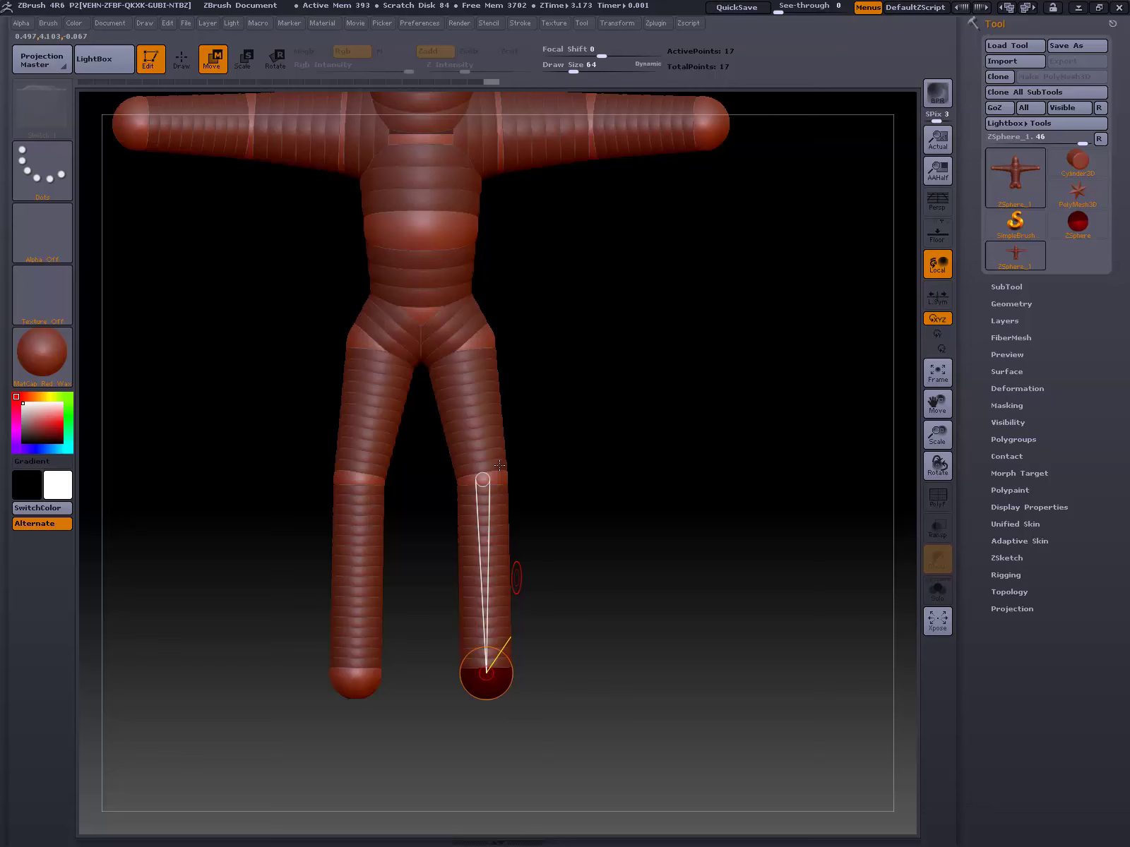
Step: Move the mirrored knee ZSpheres slightly inward and reposition the ankle ZSpheres to refine the leg stance
{"action": "left_click_drag", "start_coordinate": [498, 479], "coordinate": [493, 481]}
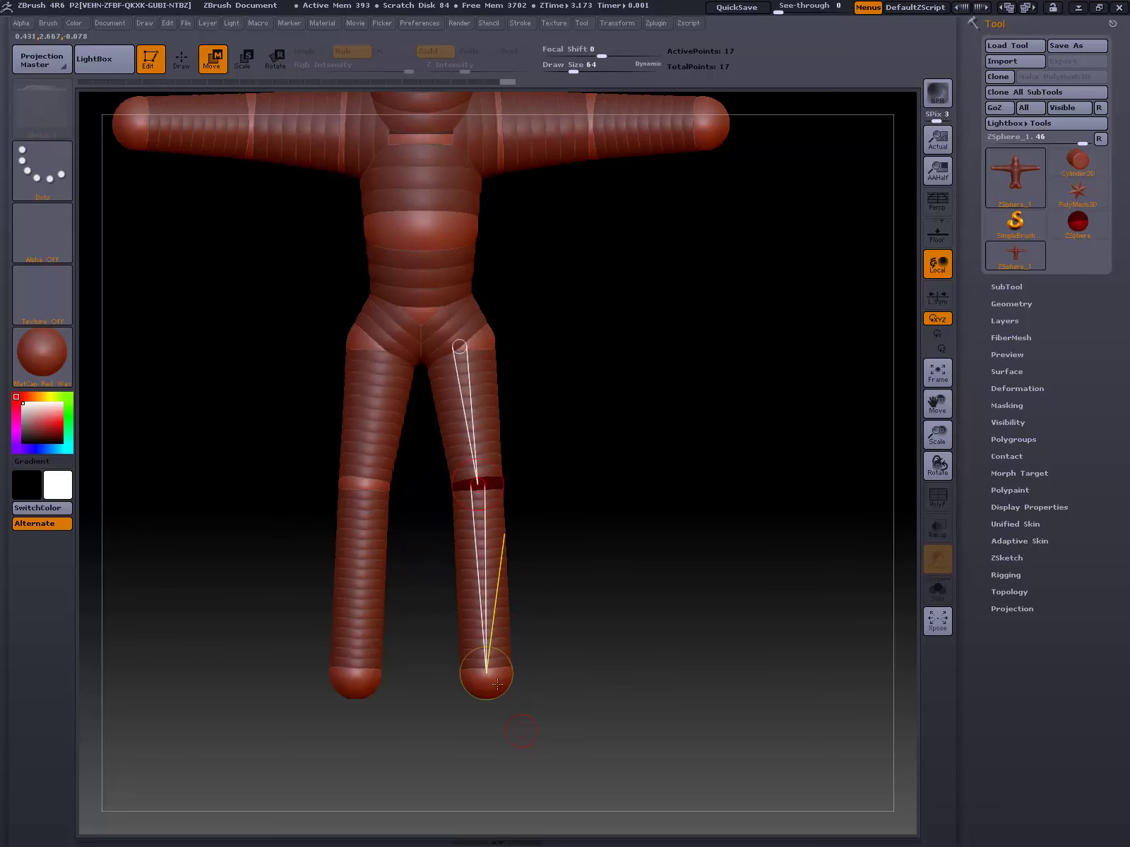
{"action": "left_click_drag", "start_coordinate": [495, 683], "coordinate": [489, 688]}
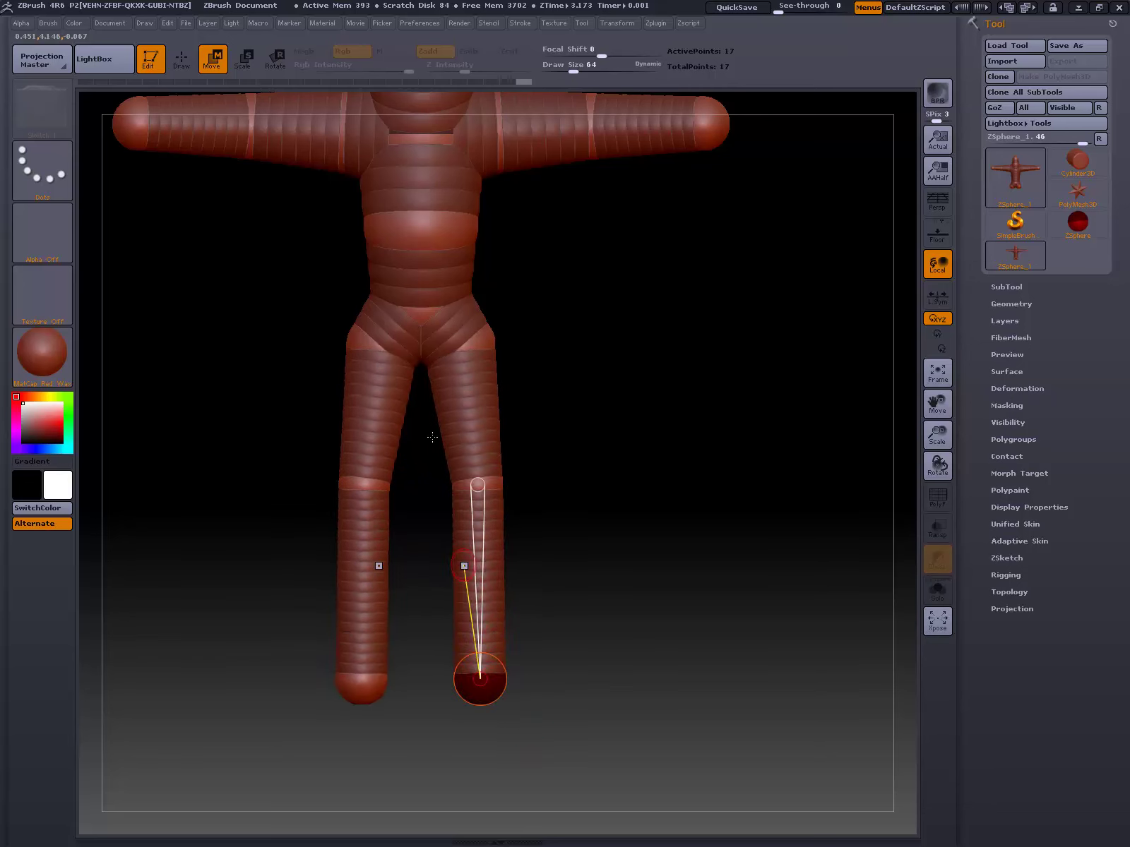
{"action": "left_click_drag", "start_coordinate": [474, 489], "coordinate": [483, 489]}
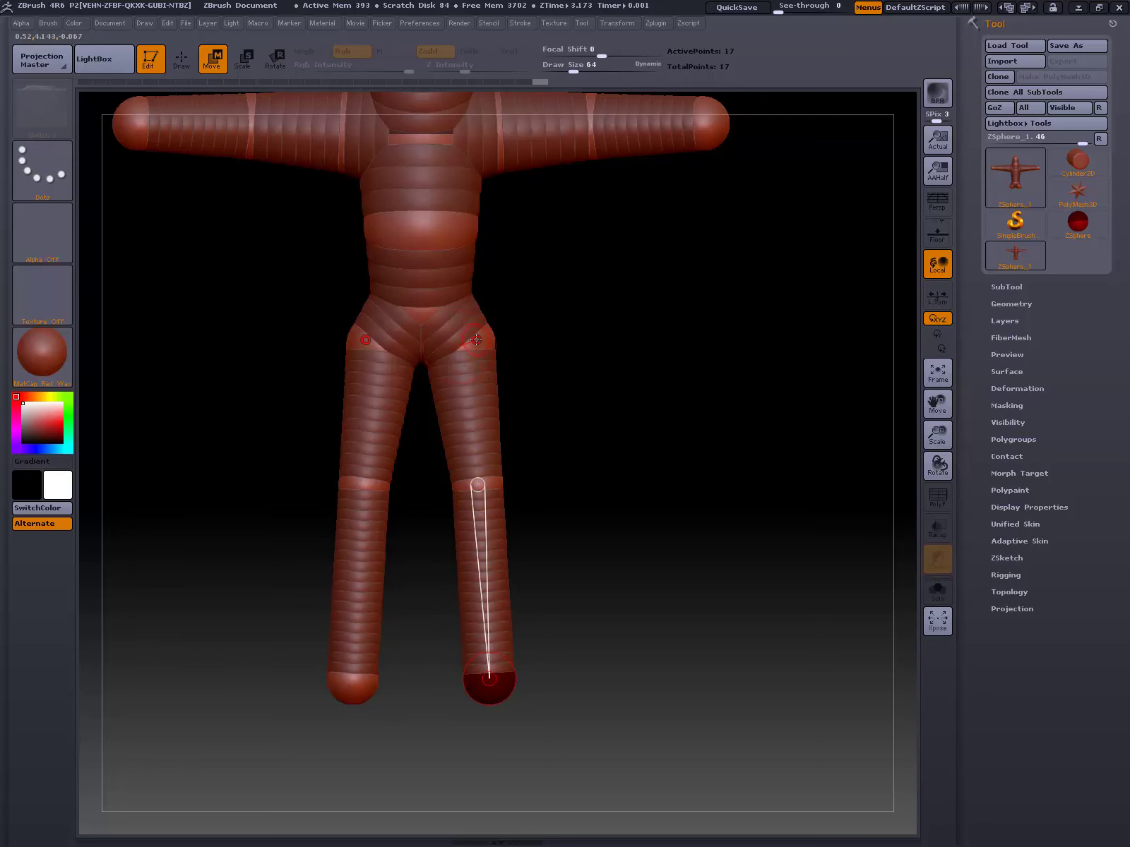
Step: Move the mirrored hip ZSpheres outward and slightly up, and shift the knee ZSpheres slightly outward to widen the stance
{"action": "left_click_drag", "start_coordinate": [476, 339], "coordinate": [493, 331]}
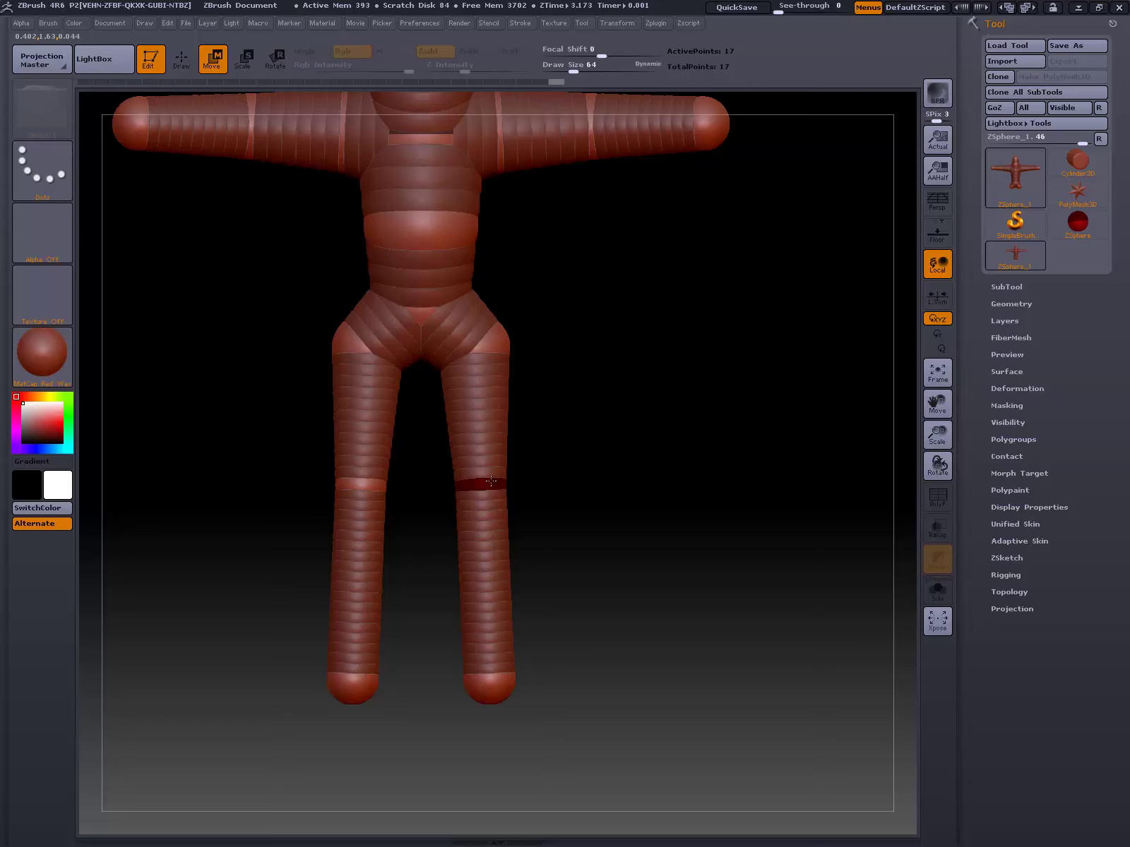
{"action": "left_click_drag", "start_coordinate": [490, 481], "coordinate": [495, 482]}
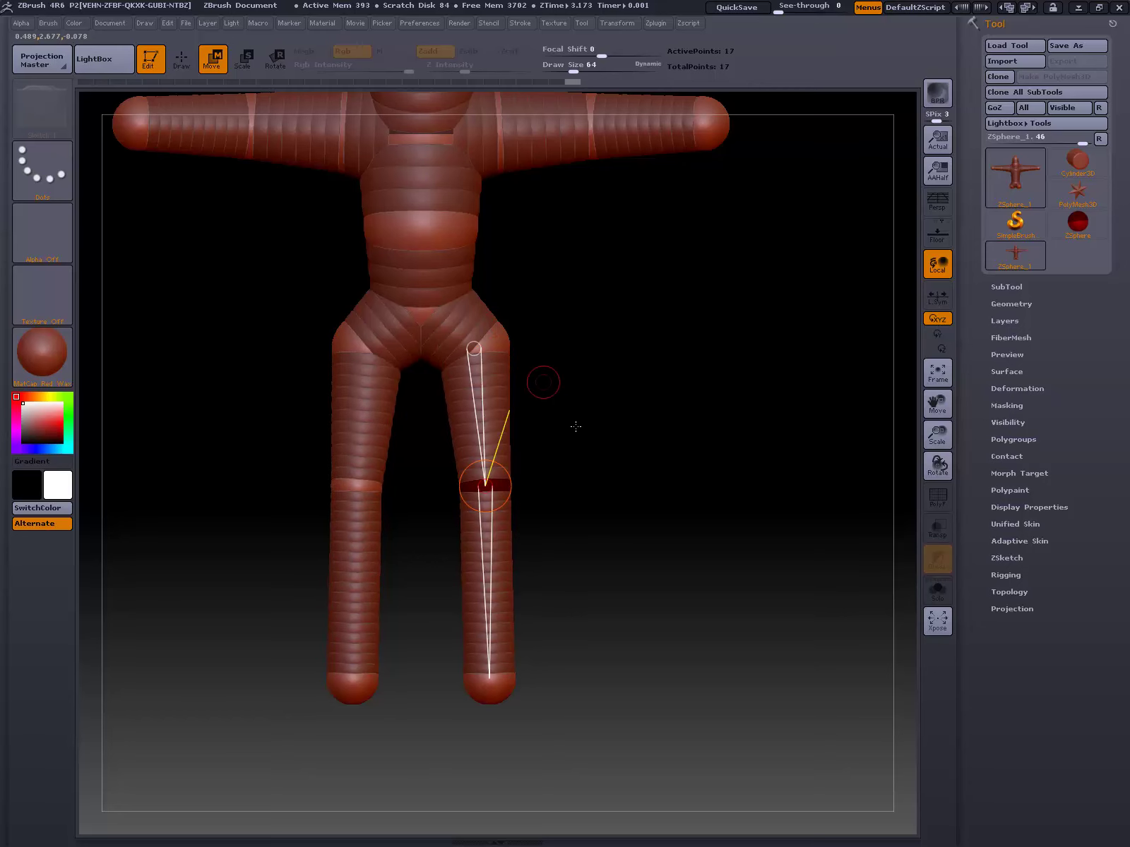
{"action": "left_click_drag", "start_coordinate": [585, 423], "coordinate": [614, 461], "text": "alt"}
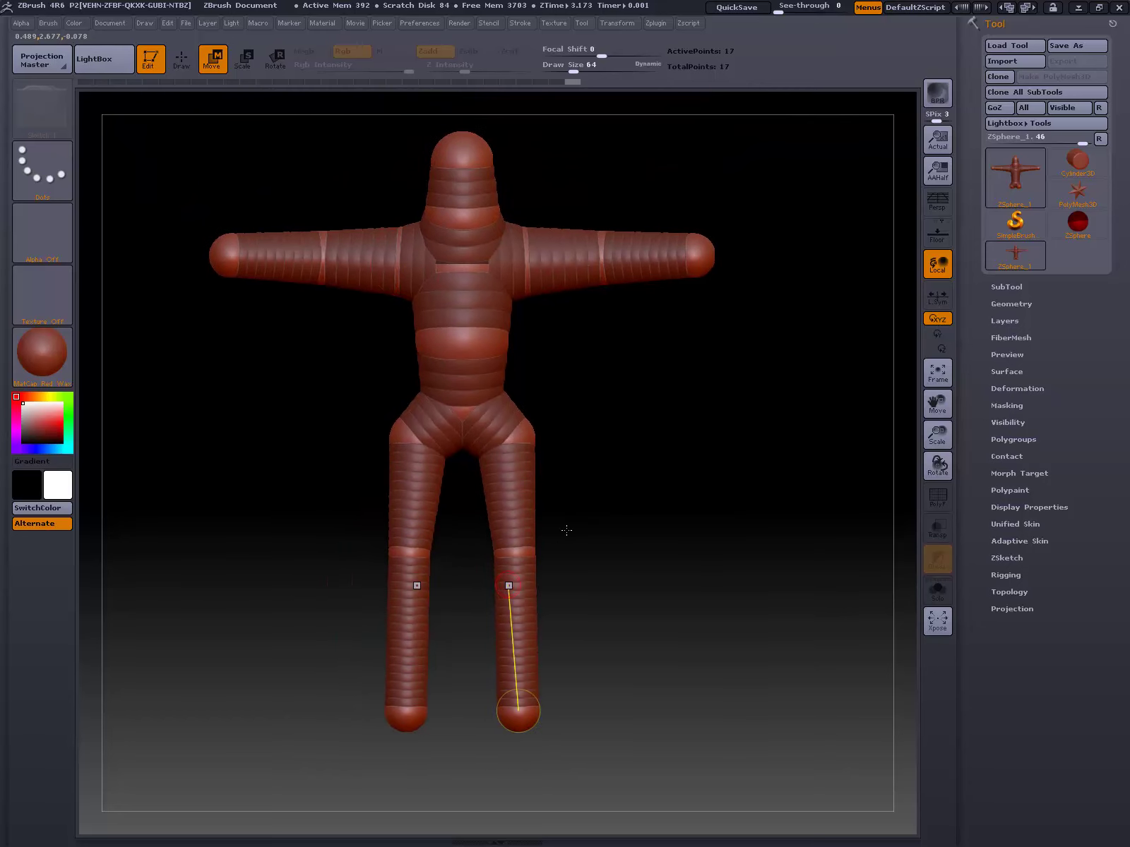
Step: Try inserting extra mirrored ZSphere pairs along the thighs and lower legs, and undo the two lower-leg pairs
{"action": "key", "text": "q"}
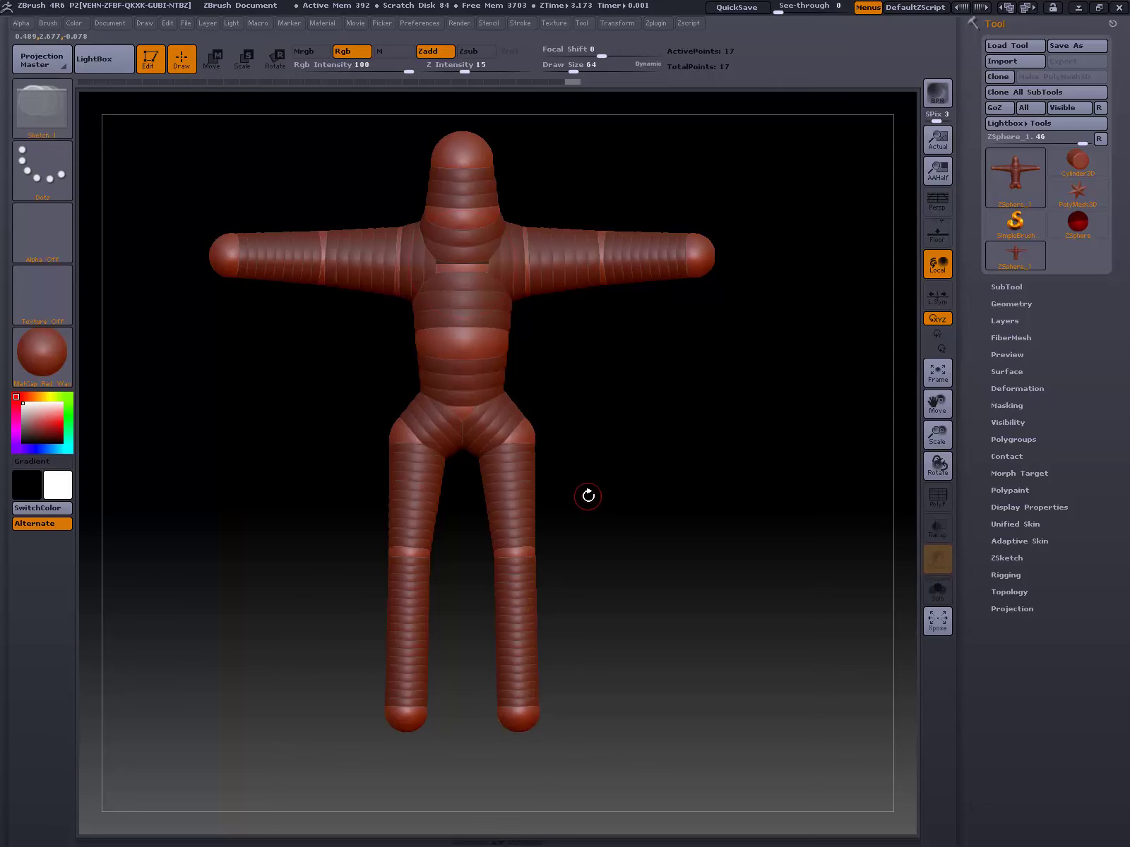
{"action": "left_click", "coordinate": [513, 540]}
{"action": "left_click", "coordinate": [516, 661]}
{"action": "left_click", "coordinate": [526, 578]}
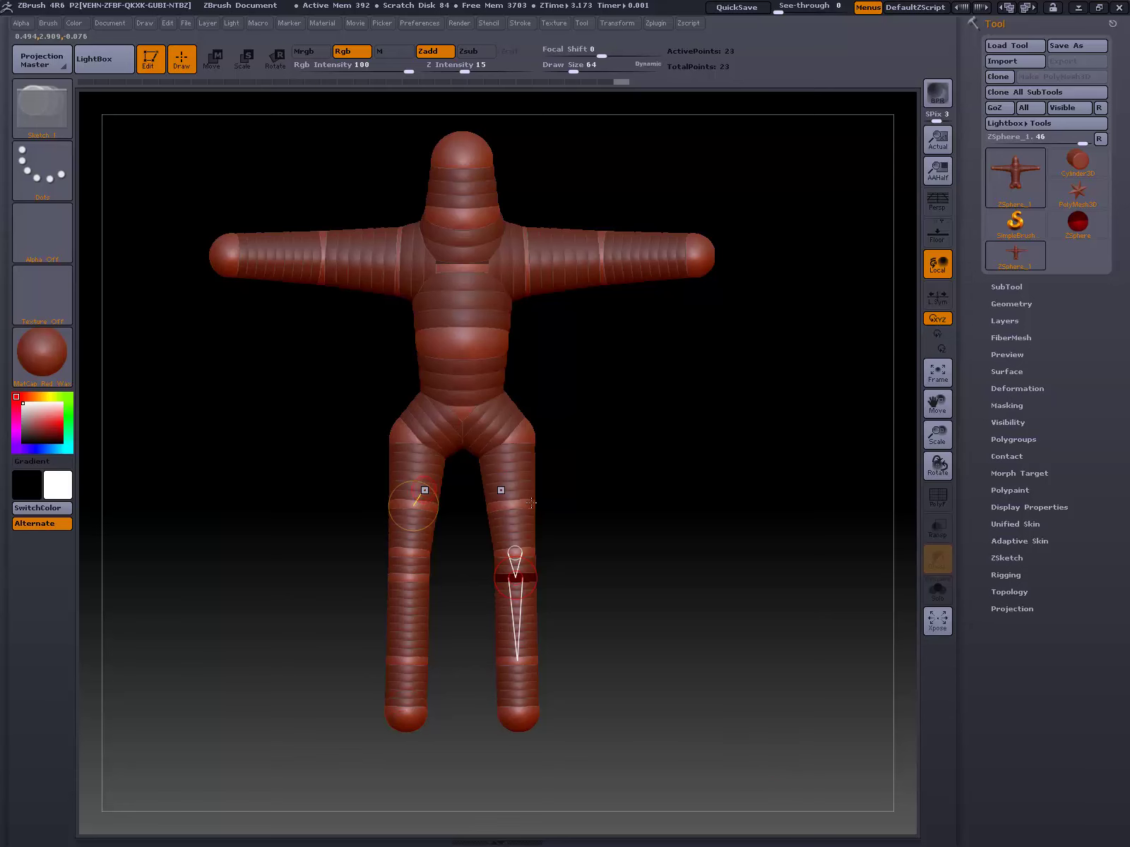
{"action": "key", "text": "ctrl"}
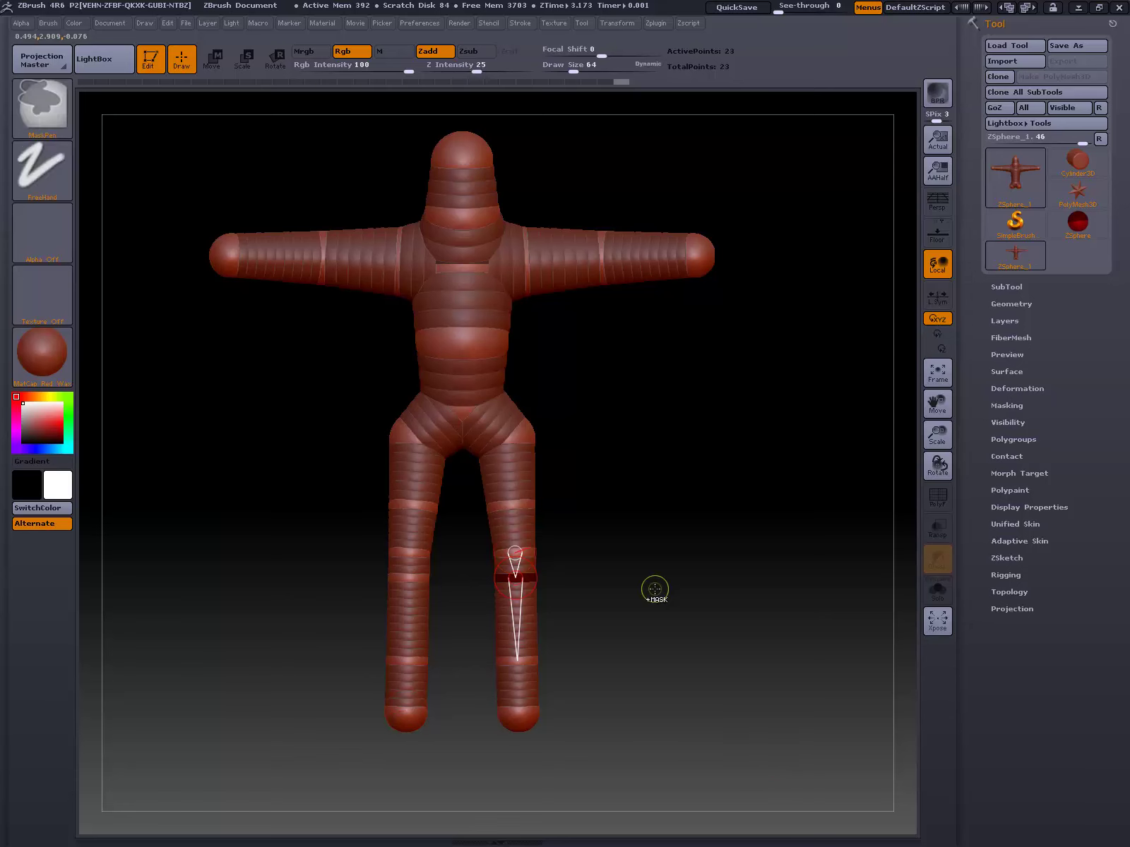
{"action": "key", "text": "ctrl+z"}
{"action": "key", "text": "ctrl+z"}
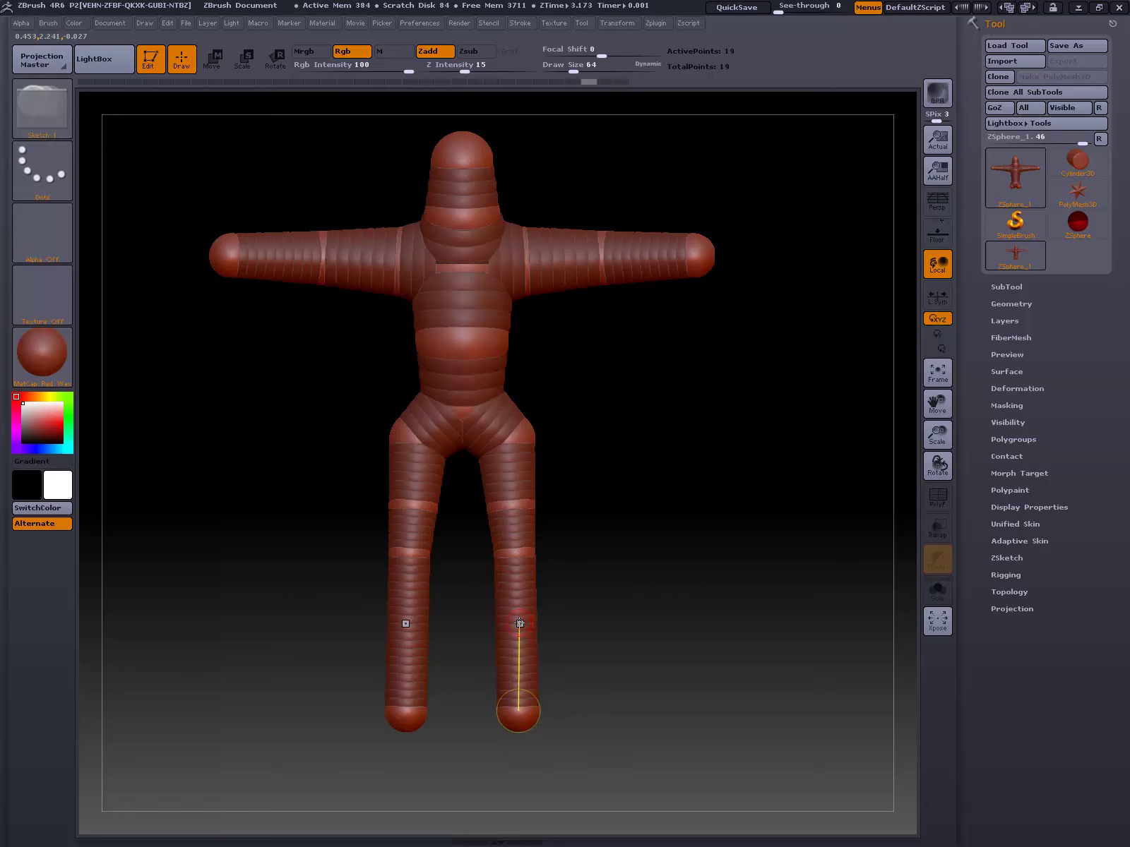
Step: Try a mirrored ZSphere pair halfway down the lower legs, and delete it together with the extra thigh pair
{"action": "left_click", "coordinate": [519, 624]}
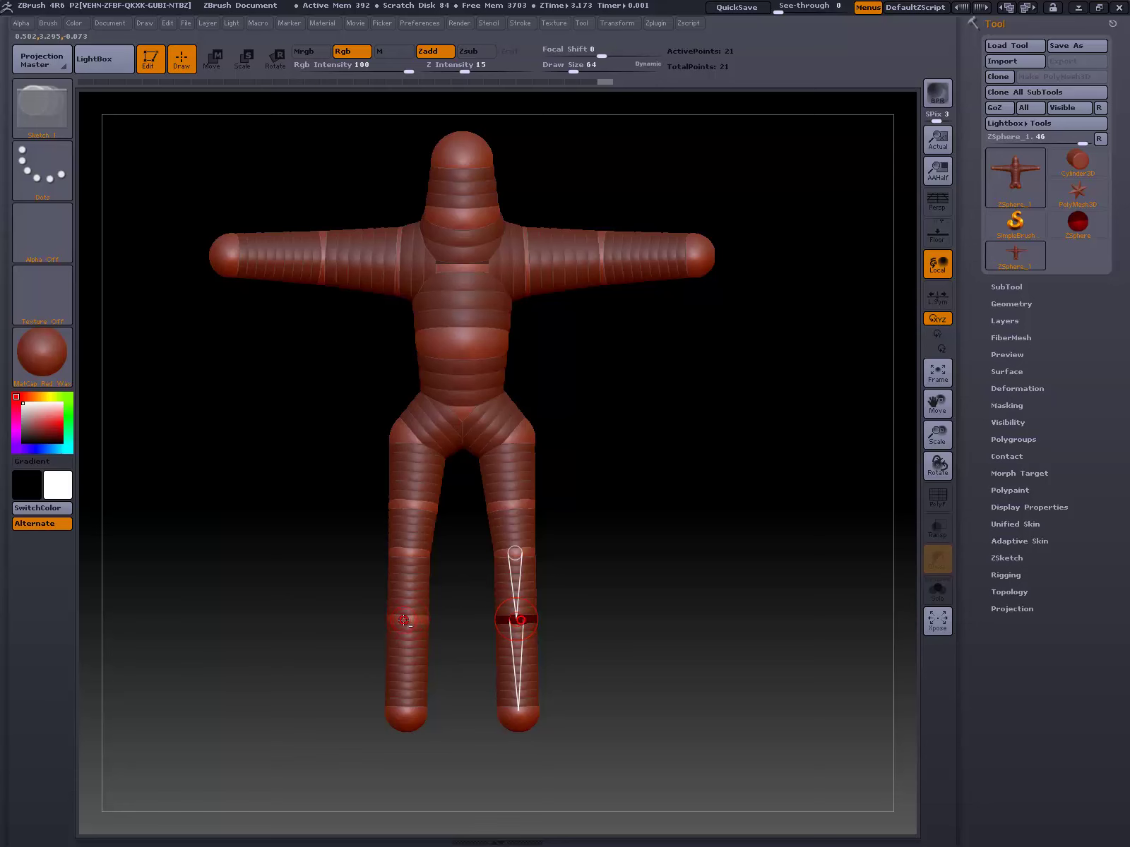
{"action": "left_click", "coordinate": [405, 620], "text": "alt"}
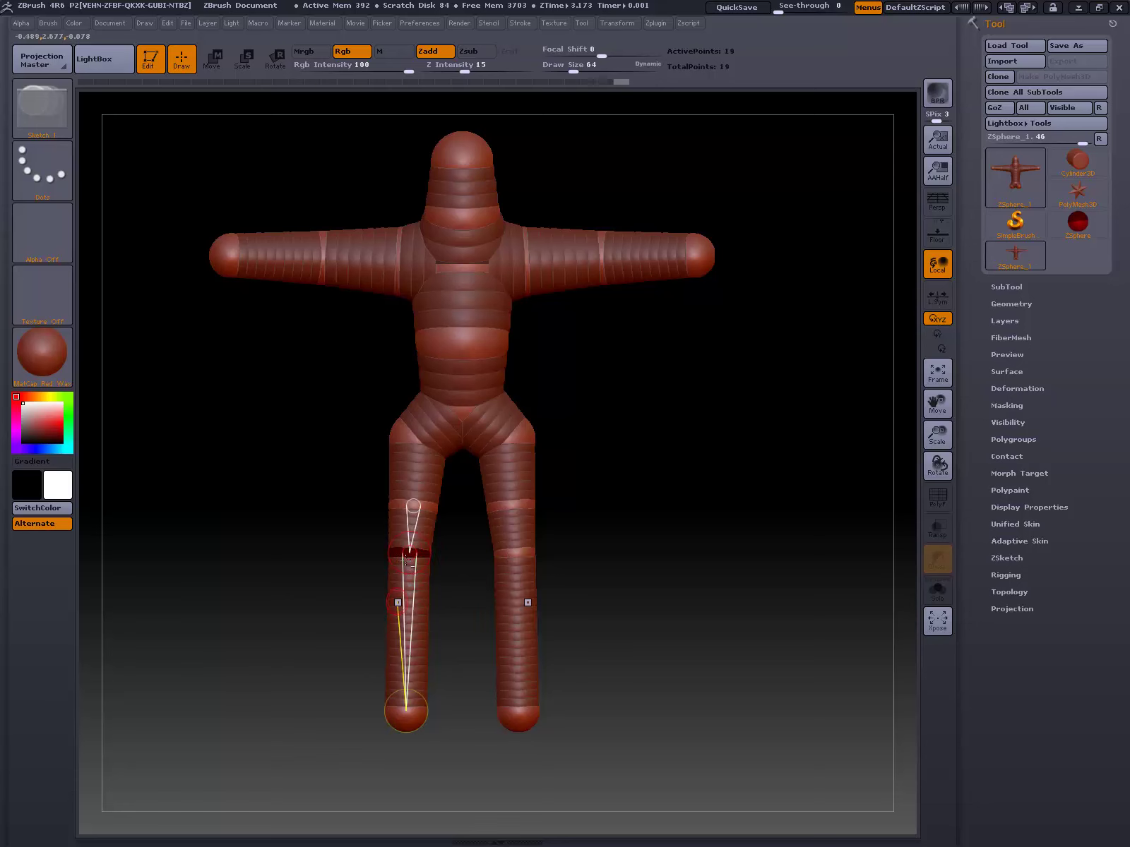
{"action": "left_click", "coordinate": [414, 505], "text": "alt"}
Step: Preview the whole ZSphere figure as a skinned polygon mesh and switch back to the ZSpheres
{"action": "left_click_drag", "start_coordinate": [598, 537], "coordinate": [669, 526]}
{"action": "key", "text": "a"}
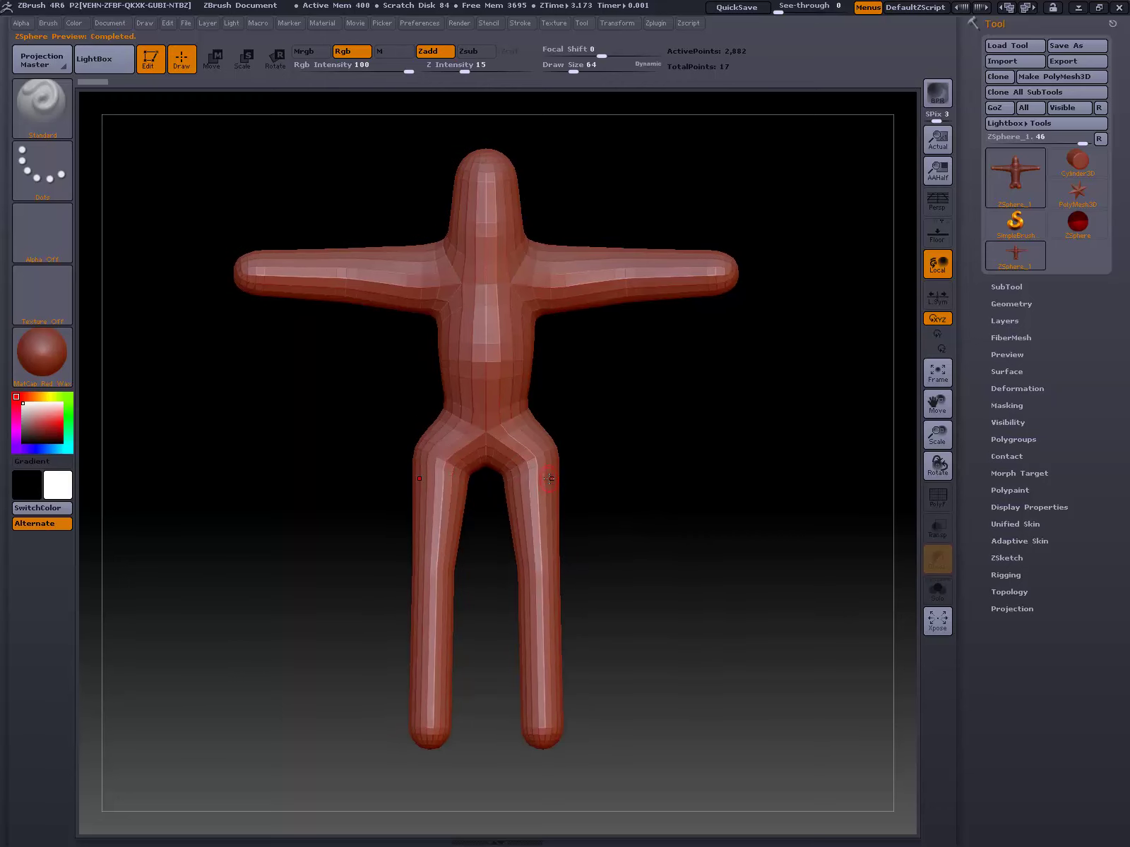
{"action": "key", "text": "a"}
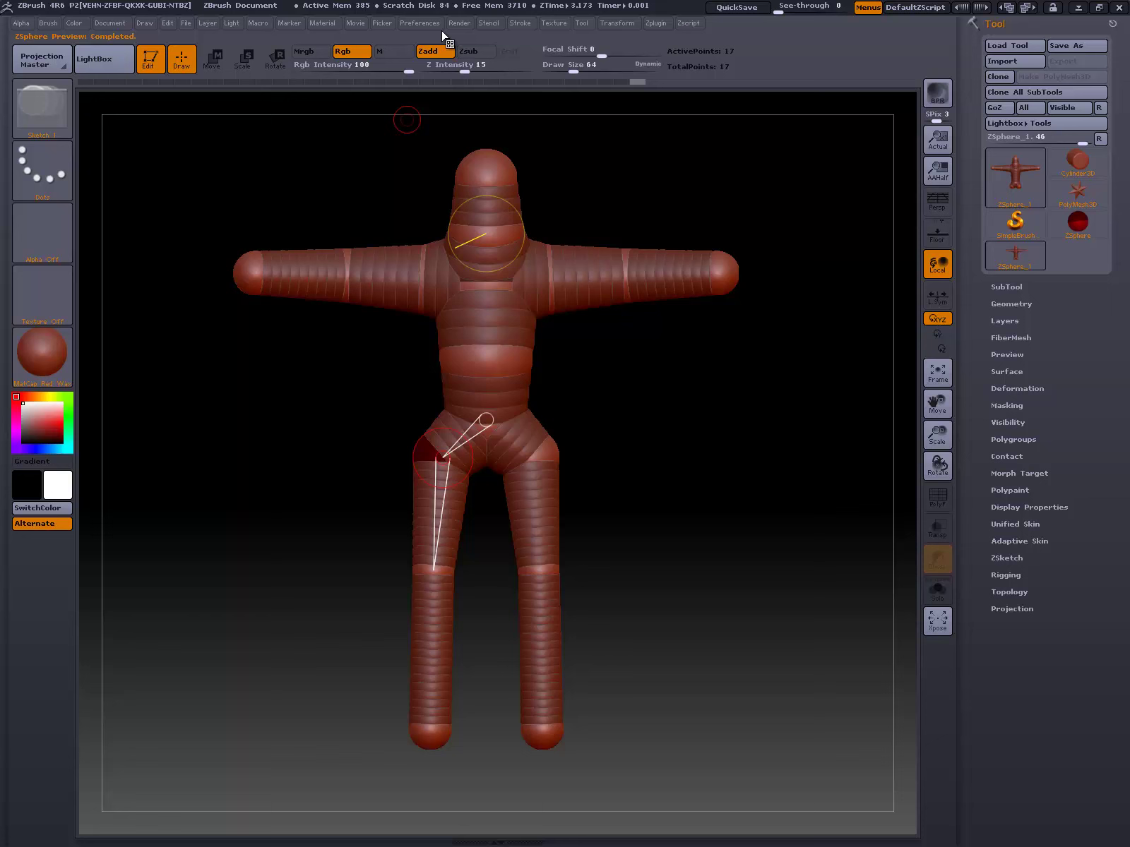
Step: Start saving the project to the Desktop and create a new folder there named UGLY_mONSTER
{"action": "left_click", "coordinate": [192, 23]}
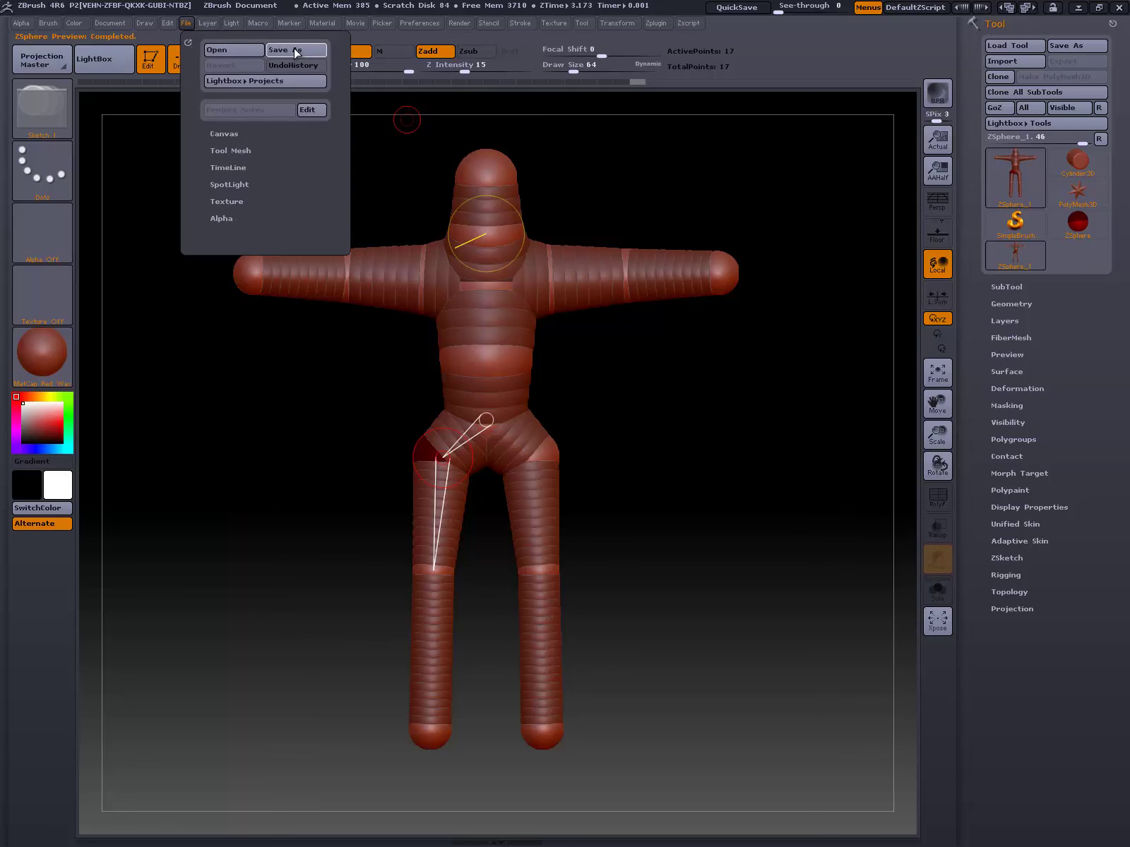
{"action": "left_click", "coordinate": [293, 50]}
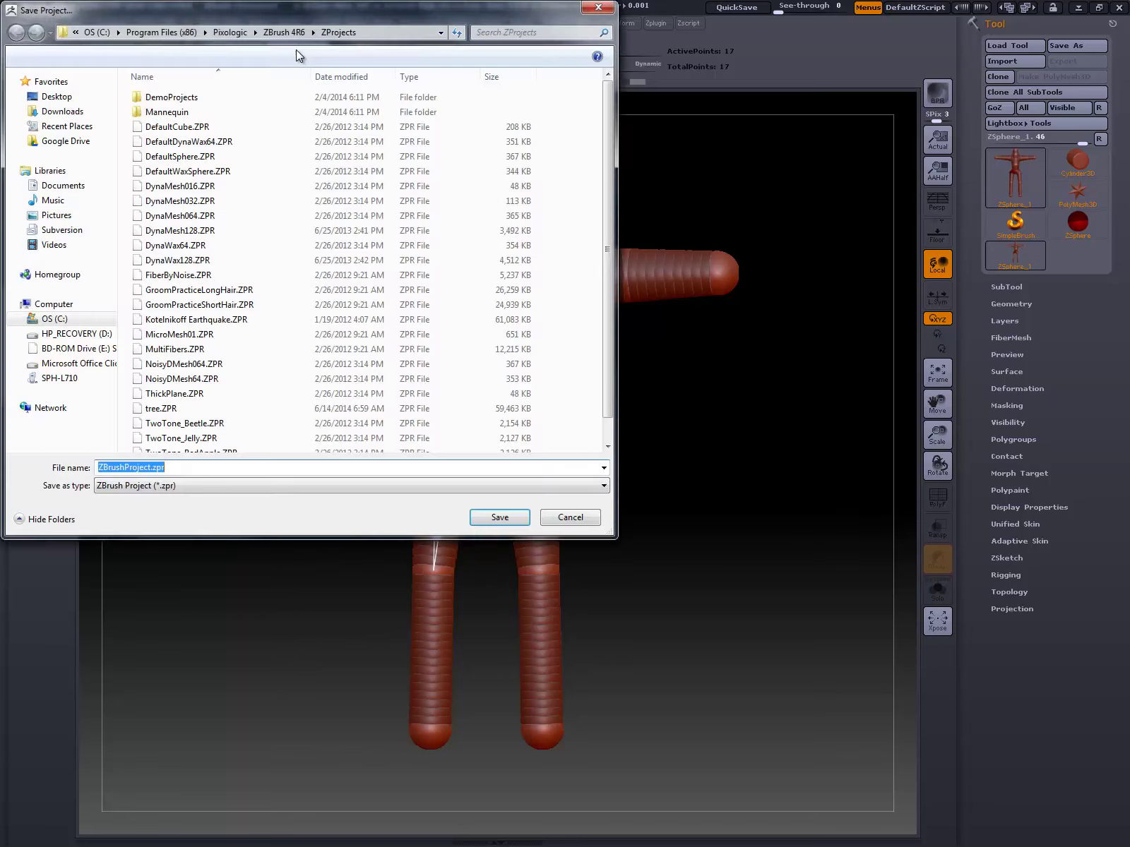
{"action": "left_click", "coordinate": [67, 96]}
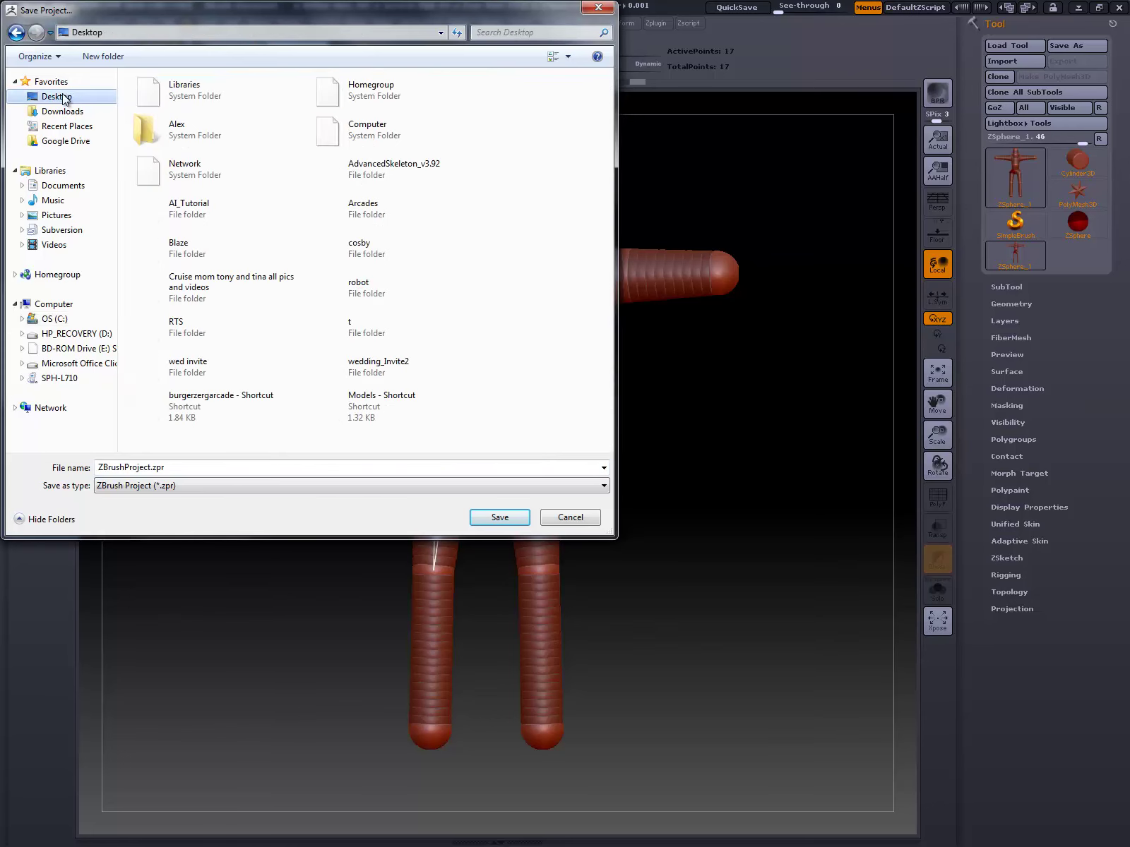
{"action": "left_click", "coordinate": [106, 56]}
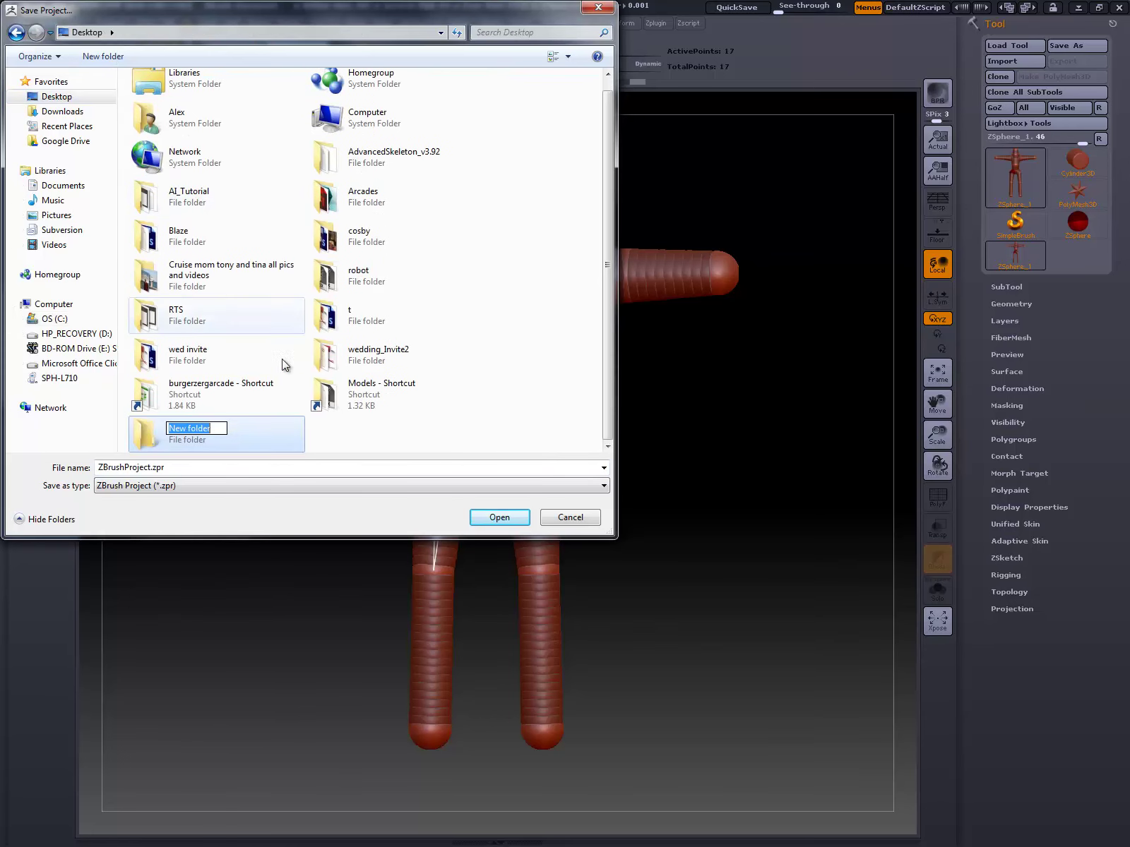
{"action": "type", "text": "UG"}
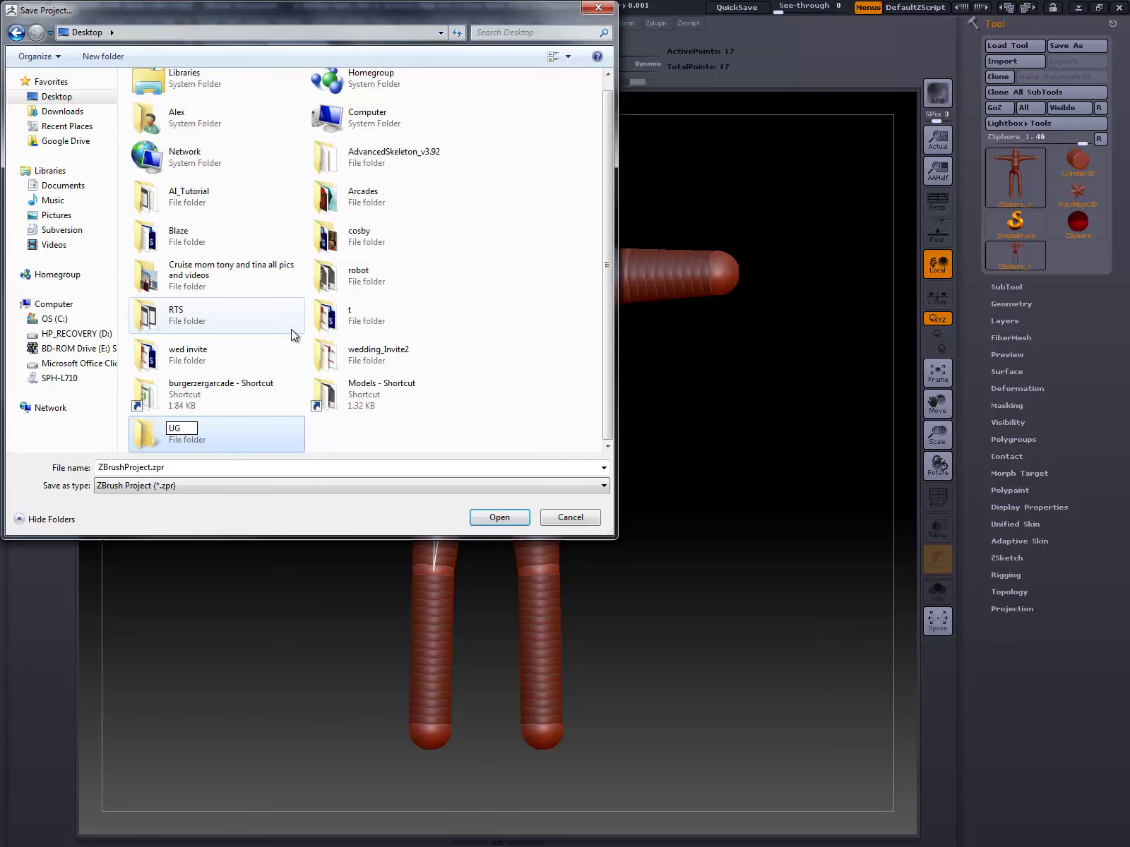
{"action": "type", "text": "LY"}
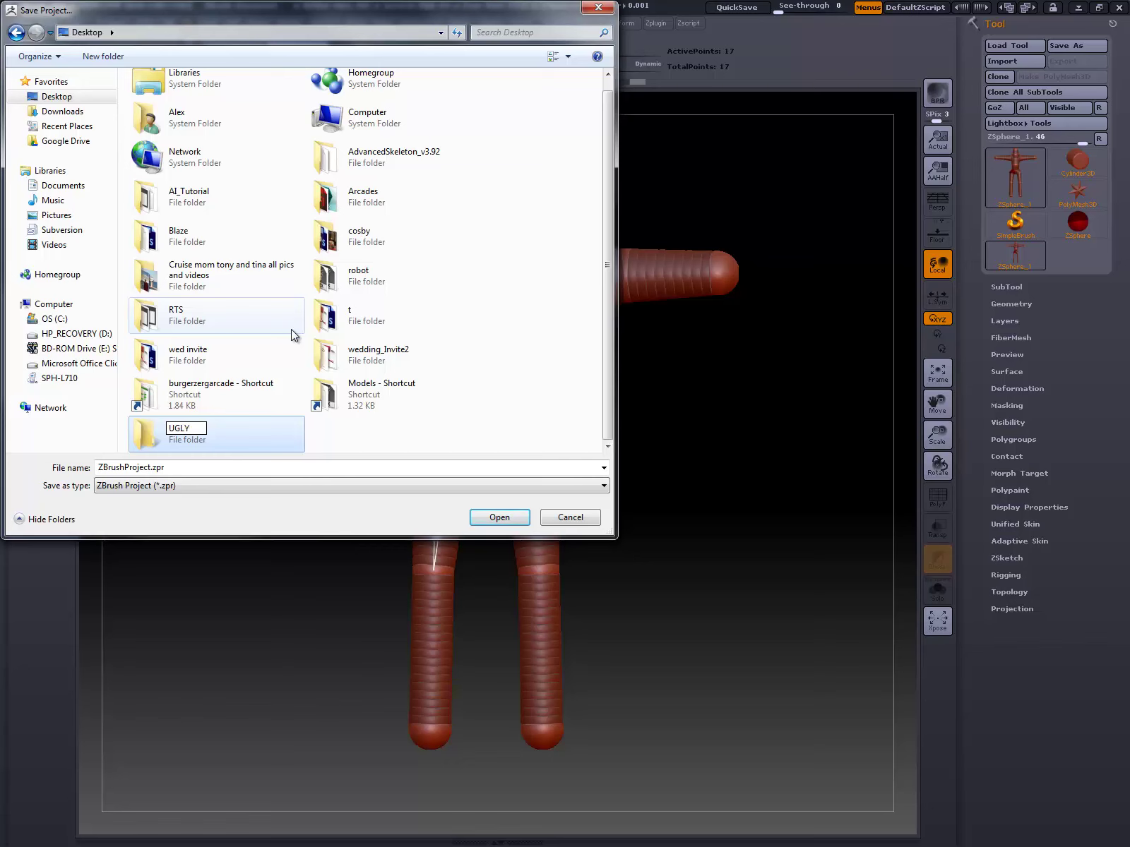
{"action": "type", "text": "_moNSTER"}
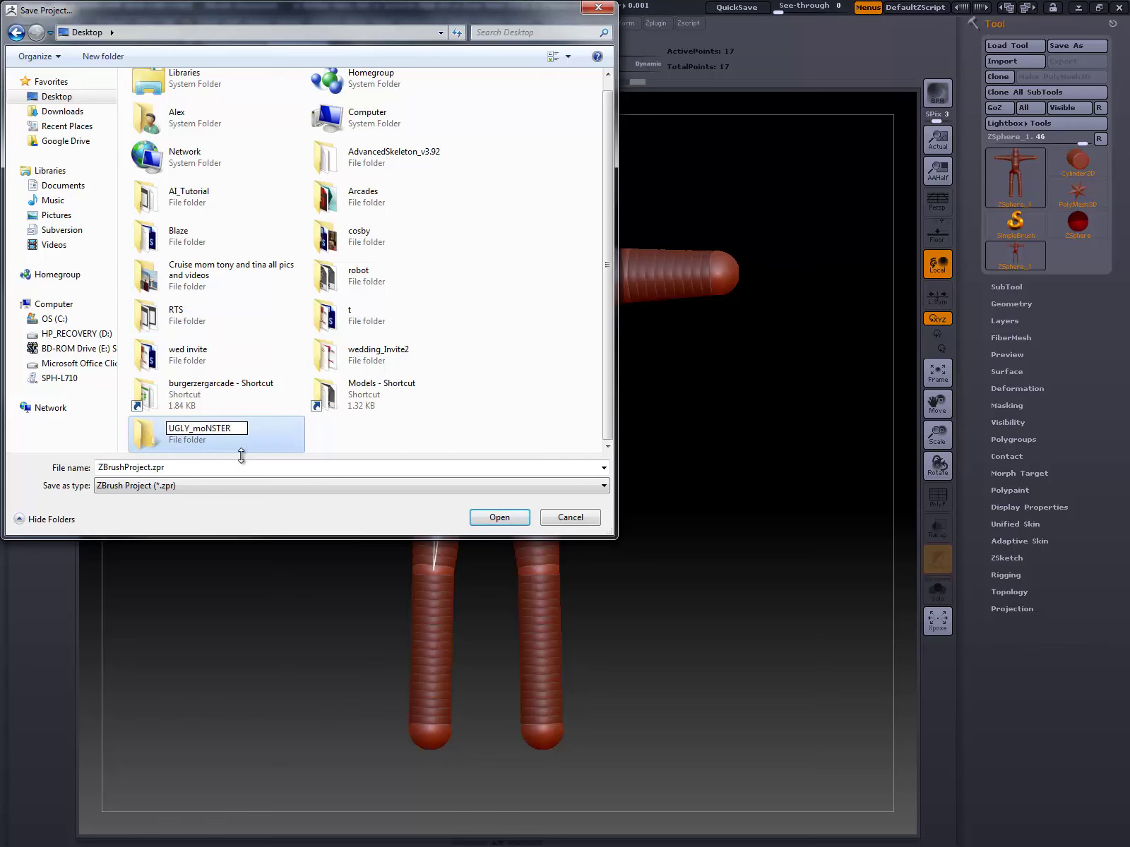
{"action": "key", "text": "BackSpace"}
{"action": "key", "text": "BackSpace"}
{"action": "key", "text": "BackSpace"}
{"action": "key", "text": "BackSpace"}
{"action": "key", "text": "BackSpace"}
{"action": "key", "text": "BackSpace"}
{"action": "key", "text": "BackSpace"}
{"action": "type", "text": "mONSTER"}
{"action": "key", "text": "Return"}
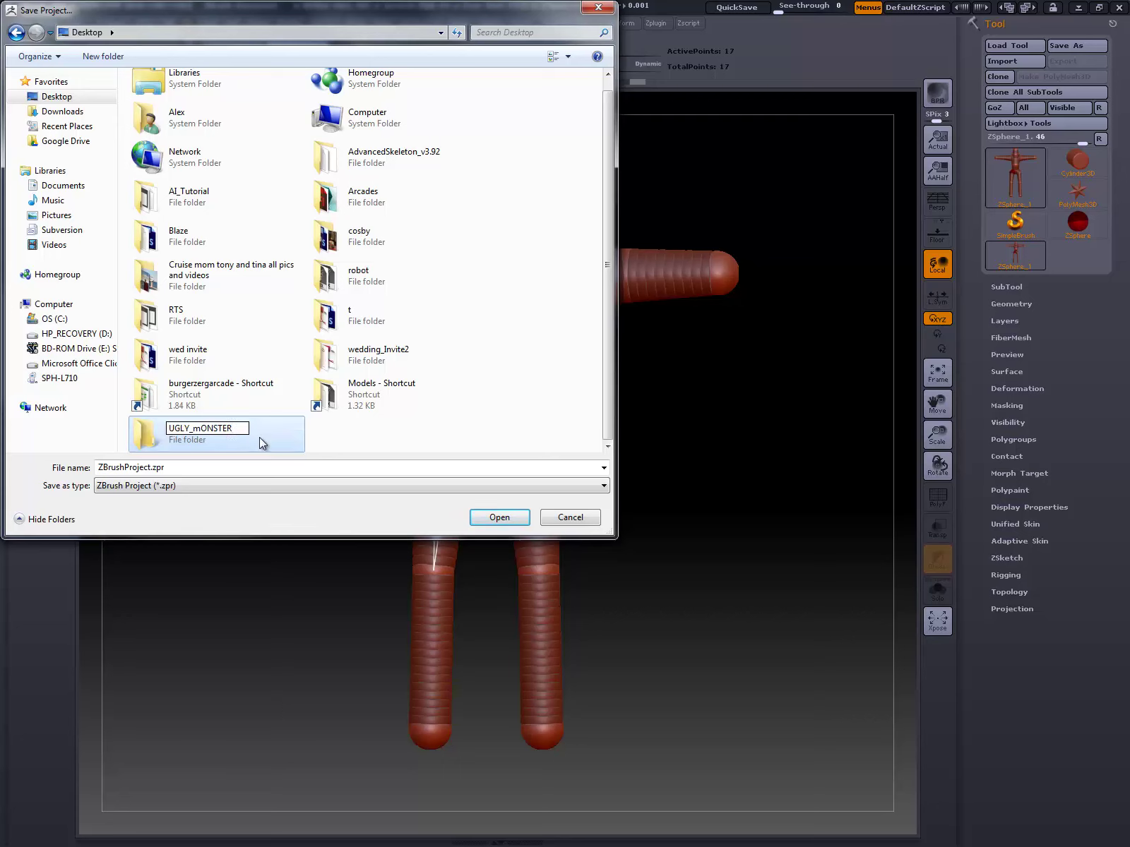
Step: Save the project as Zspheres in the UGLY_mONSTER folder, in ZBrush Project format
{"action": "double_click", "coordinate": [259, 438]}
{"action": "left_click", "coordinate": [234, 467]}
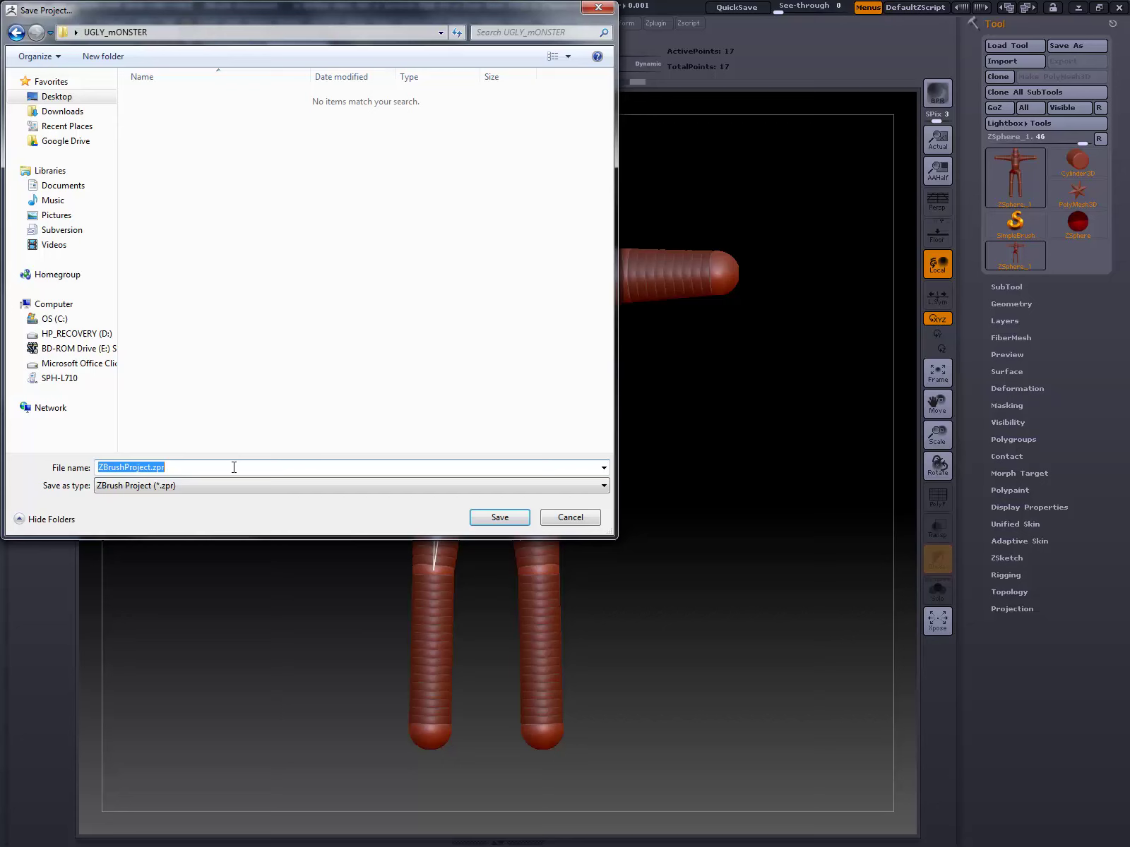
{"action": "type", "text": "Zspheres"}
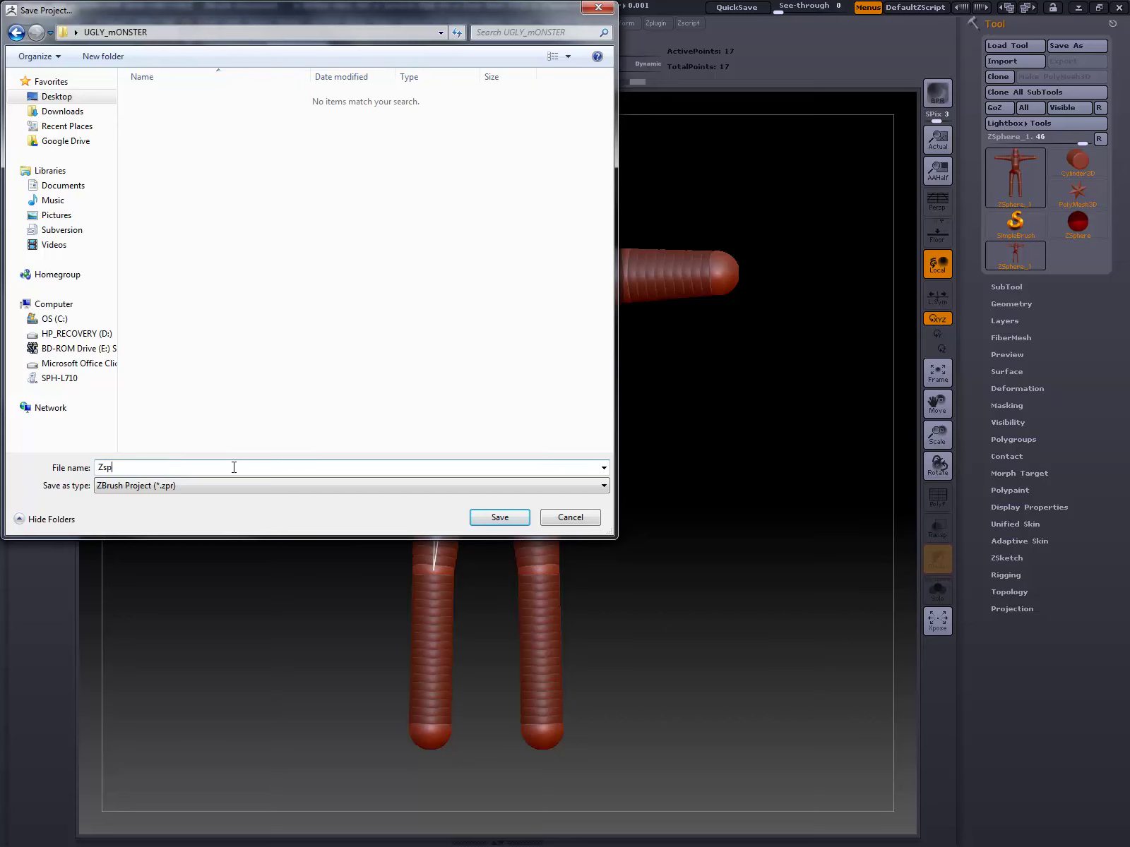
{"action": "left_click", "coordinate": [486, 528]}
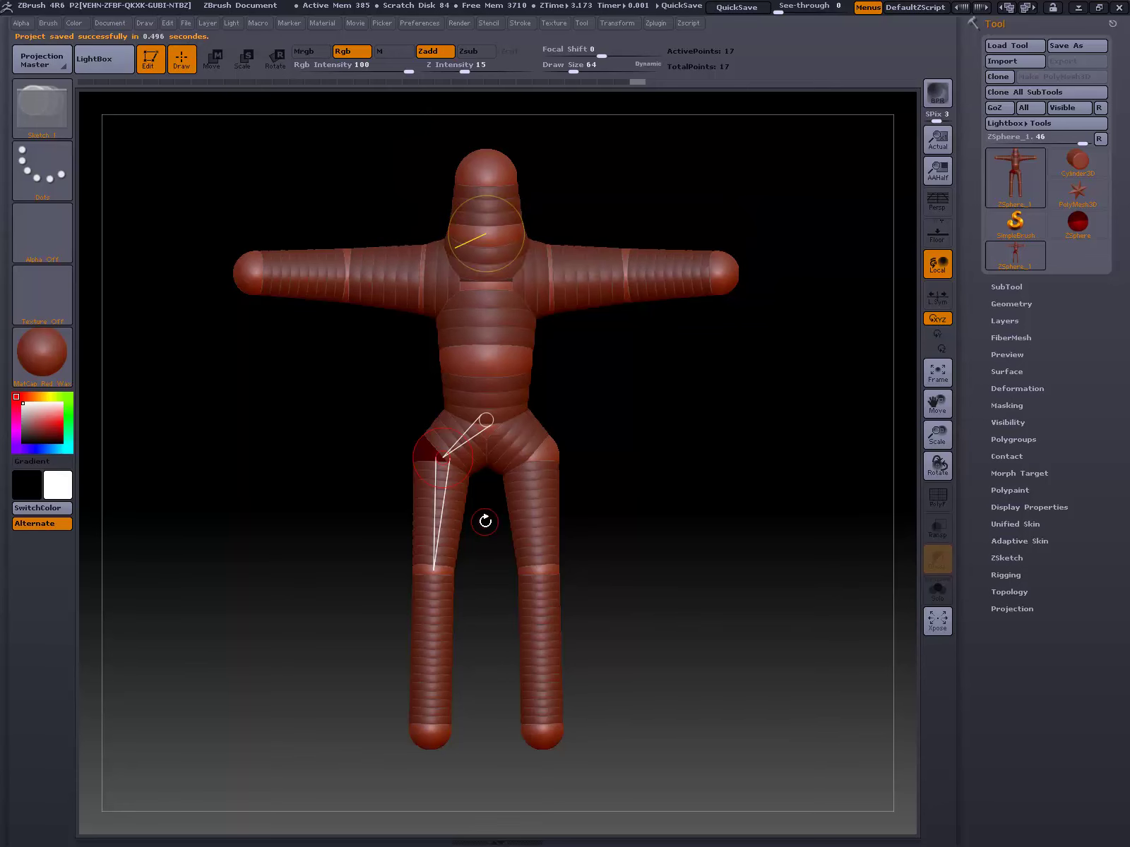